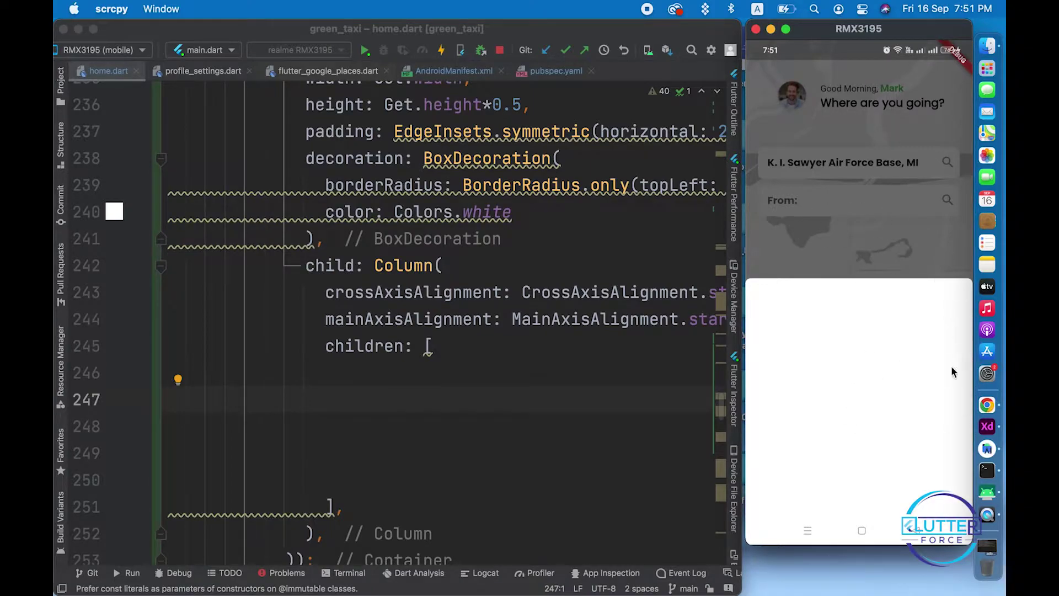
- Add a black, size-20, bold Text('Select Your Location') to the bottom sheet Column
click(464, 407)
key(Return)
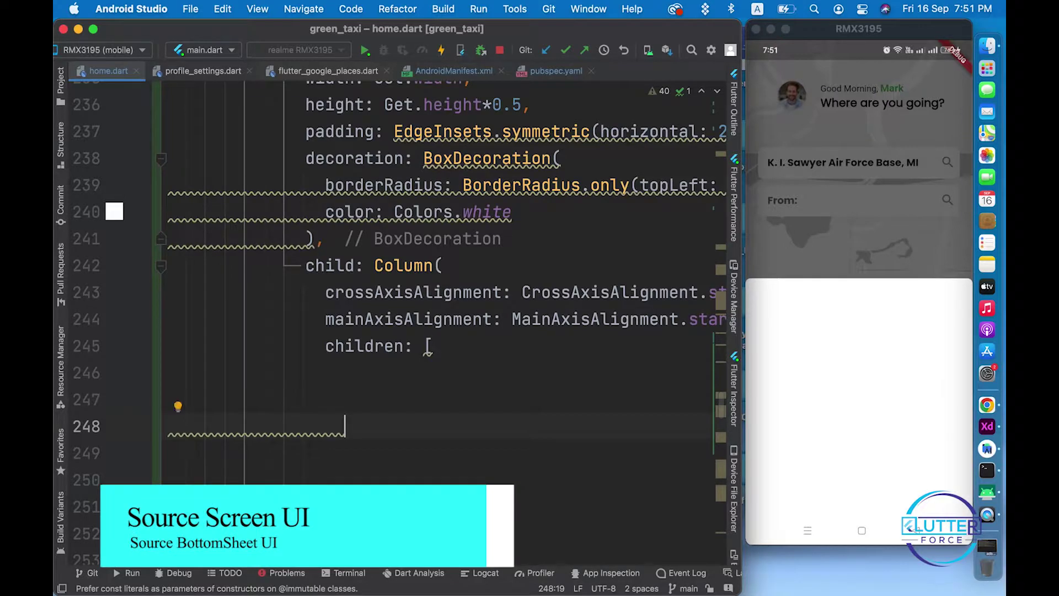
text(Text(")
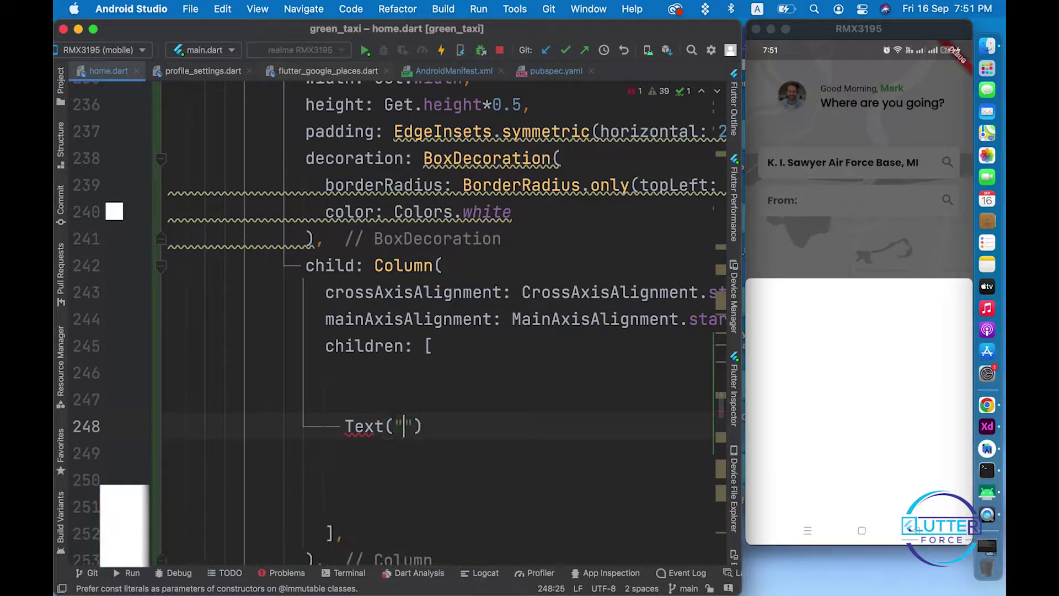
key(BackSpace)
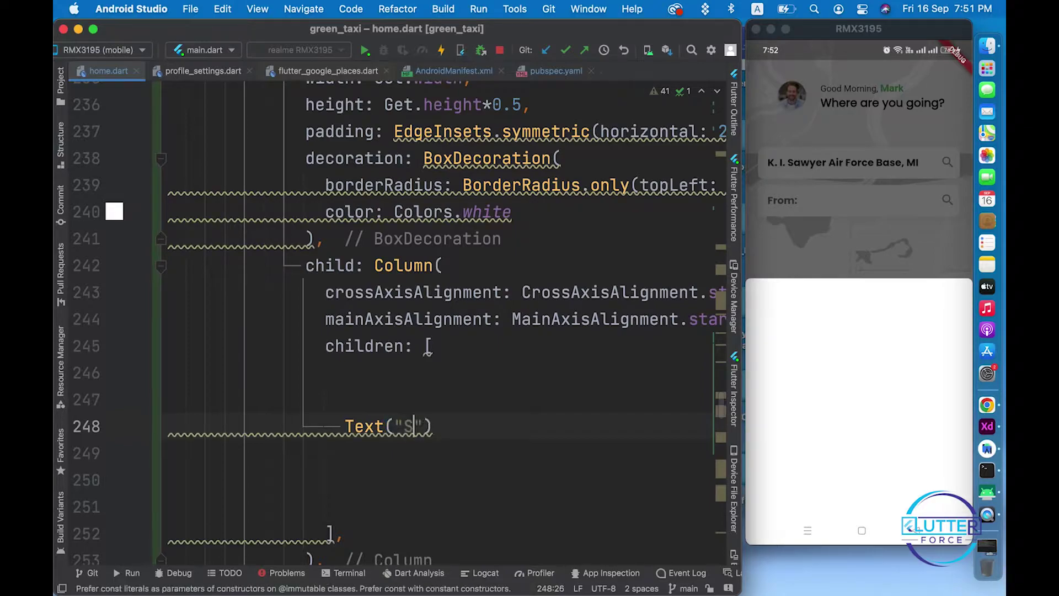
text(Select Your Location, style: TextStyle(color: COlor)
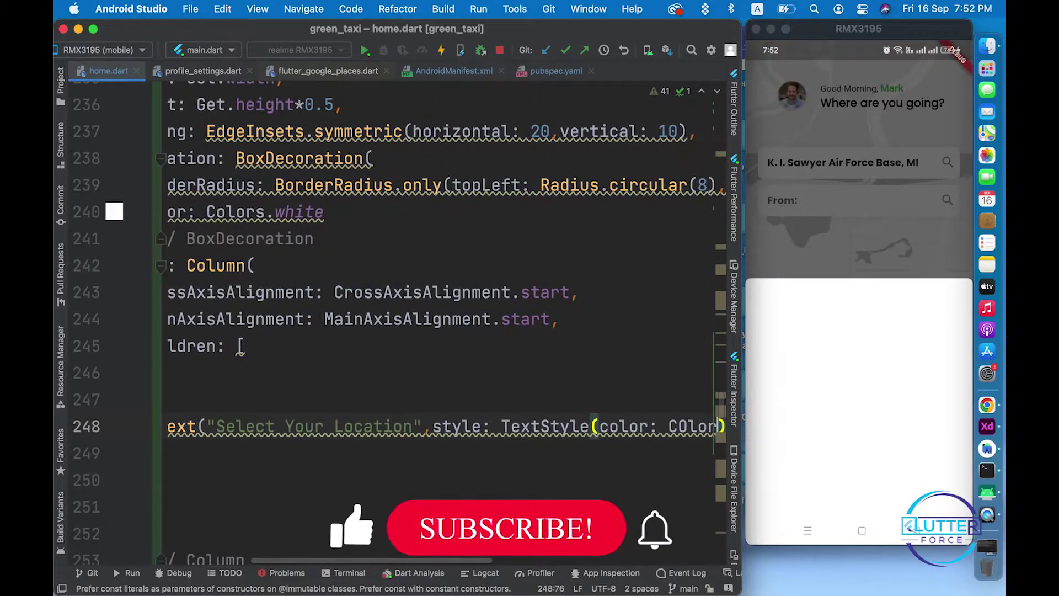
text(s.black,fontSize: 20,fontWeight: FontWe)
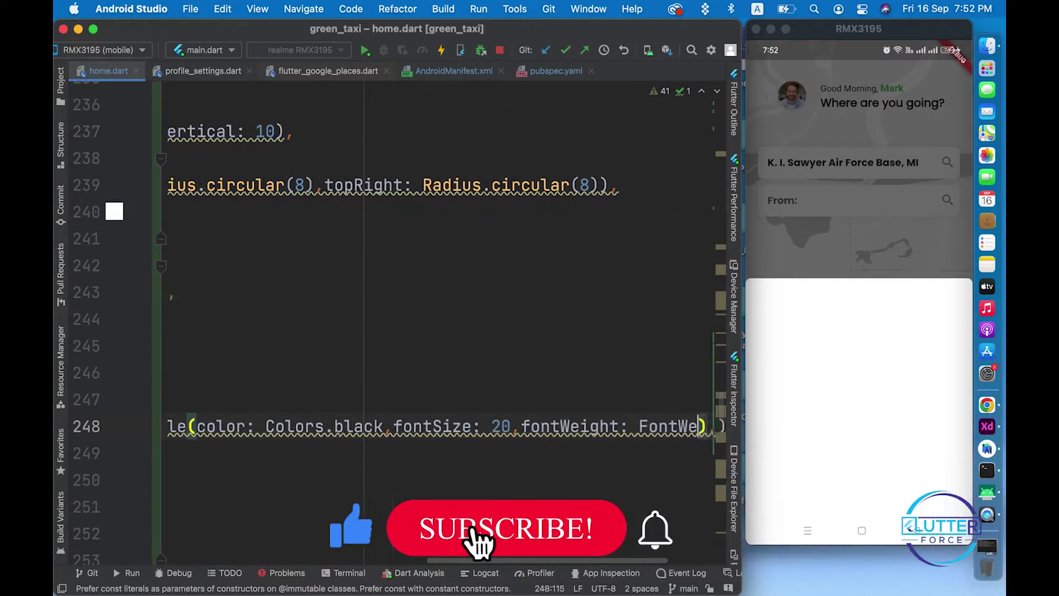
text(ight.bold))
key(Up)
- Put a SizedBox(height: 10) above the heading and paste a copy below it, changed to 20
key(Return)
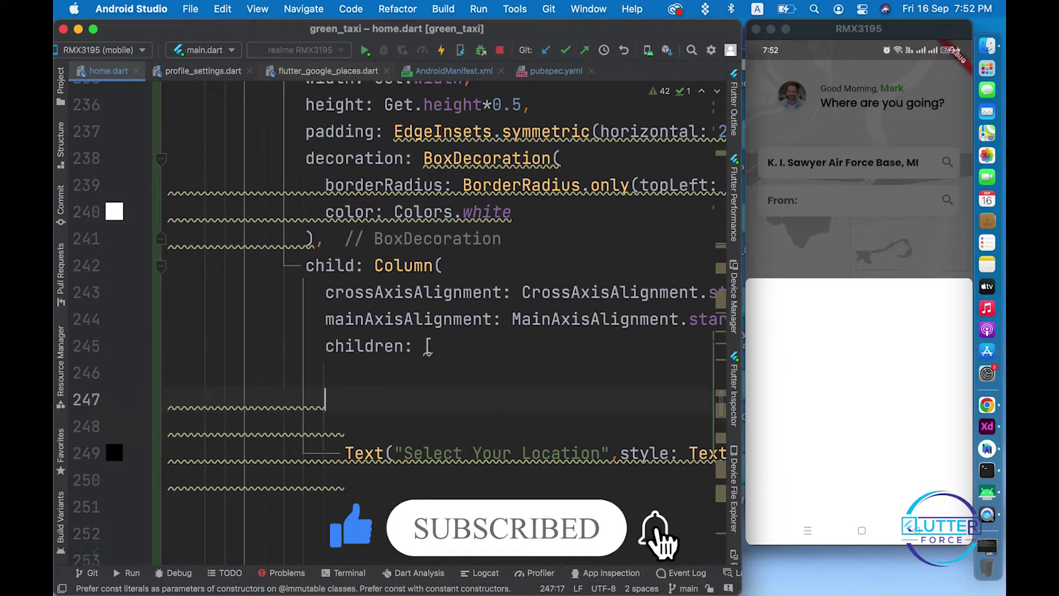
text(const SizedBOx()
key(Return)
text(he)
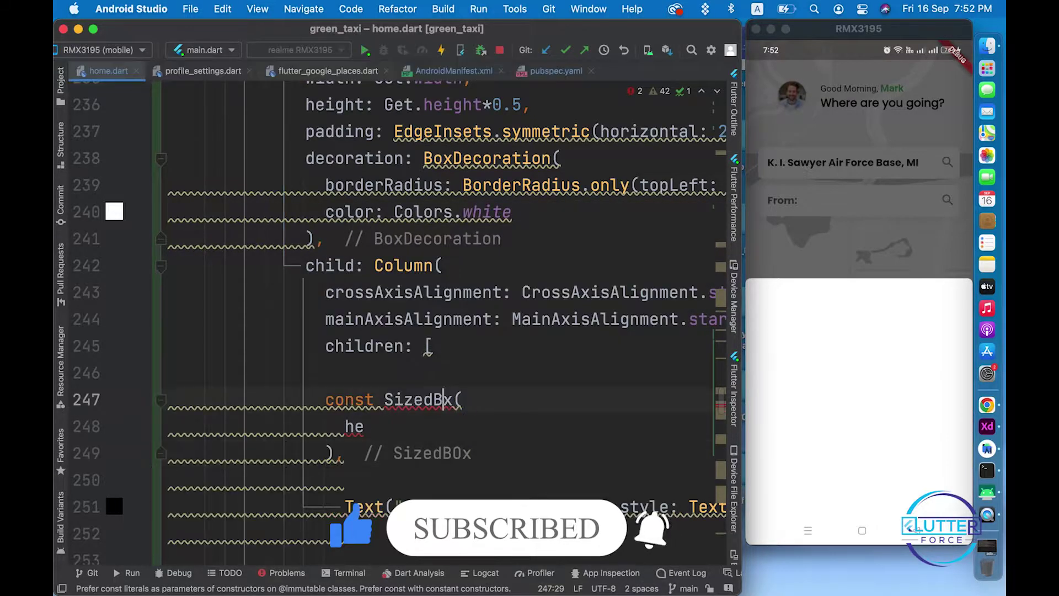
text(ight: 10,)
drag(318, 404, 348, 453)
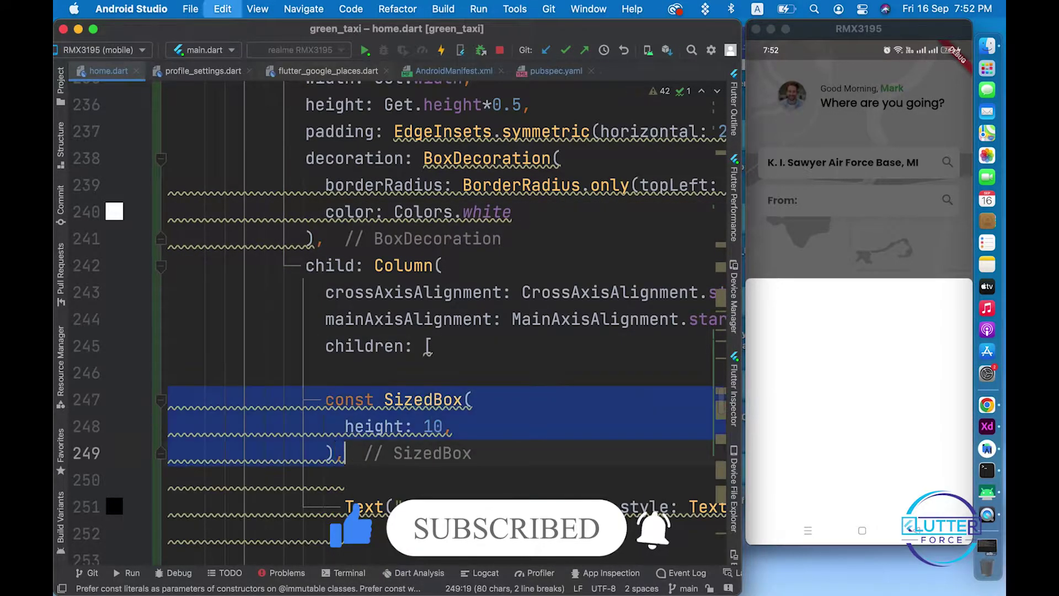
key(super+c)
key(super+v)
text(20)
- Paste a copy of the heading below the spacer and change it to 'Home Address' at size 16
key(super+s)
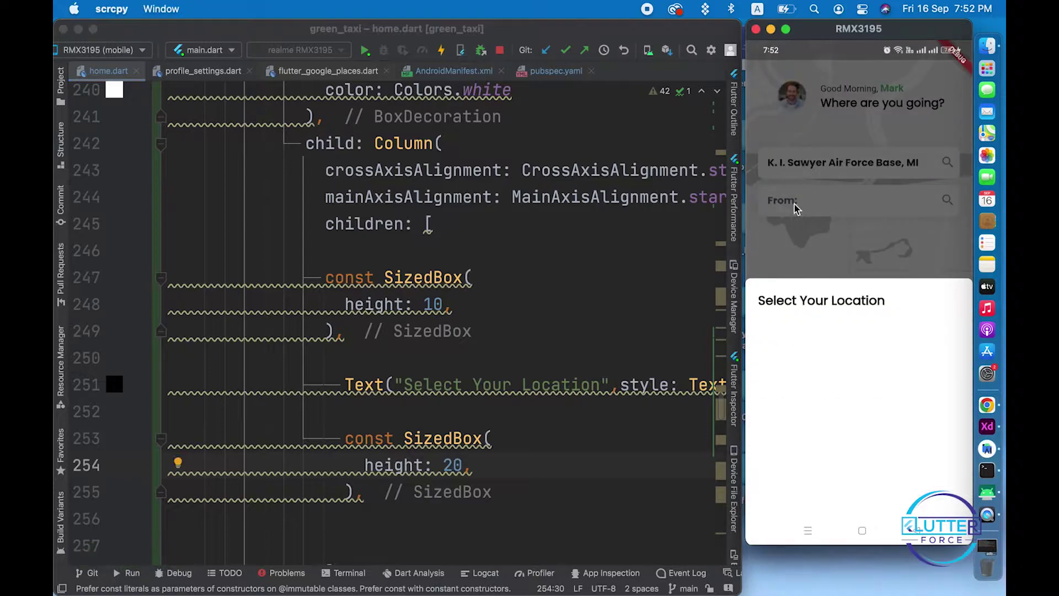
scroll(373, 331, down, 3)
click(513, 398)
key(Return)
key(Return)
key(super+v)
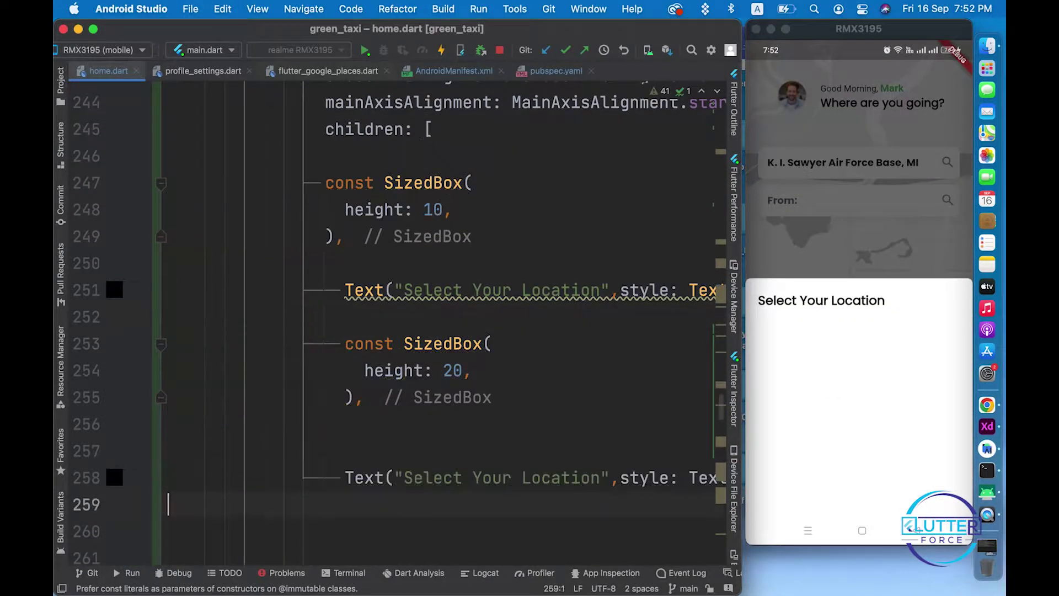
key(super+s)
scroll(373, 332, right, 3)
double_click(364, 435)
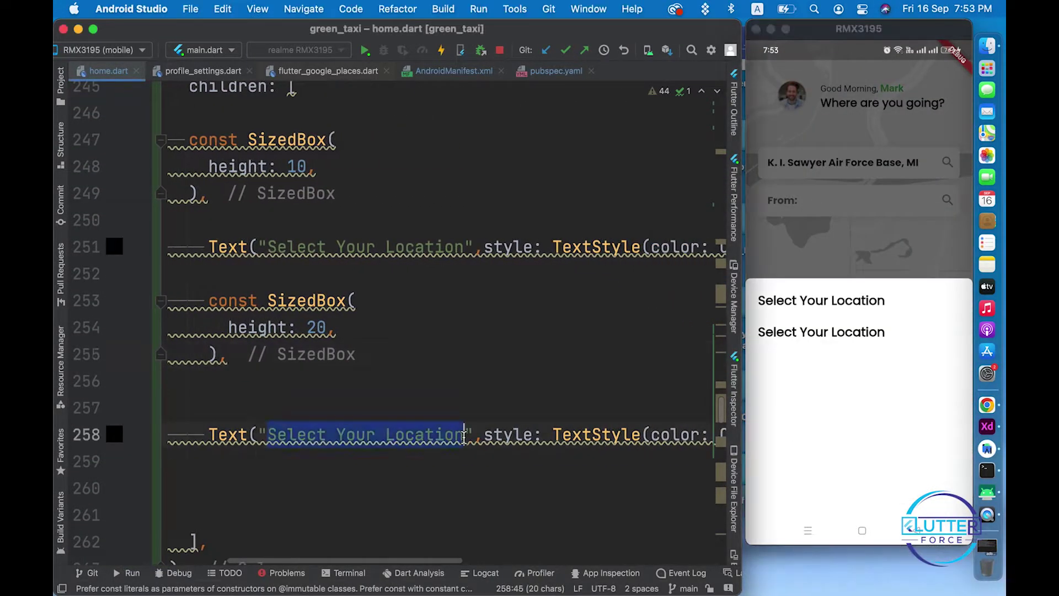
text(Home Address)
scroll(497, 373, right, 5)
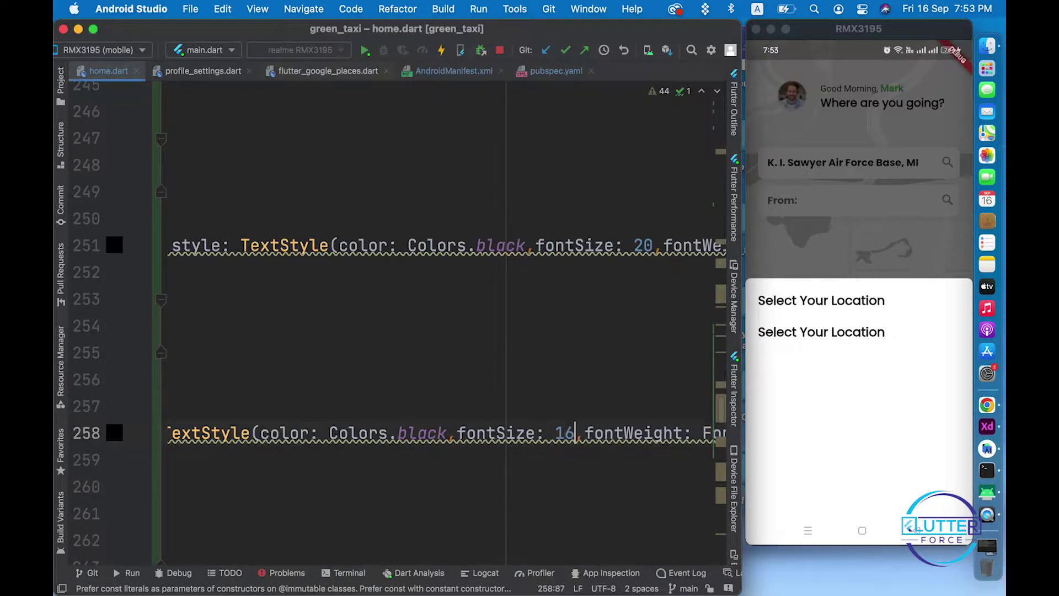
scroll(372, 331, left, 5)
drag(323, 96, 364, 149)
- Add a 10-high spacer and a full-width, 50-high Container with BoxDecoration, radius 8 and BoxShadow
key(super+c)
key(super+v)
key(Return)
key(Return)
text(Cont)
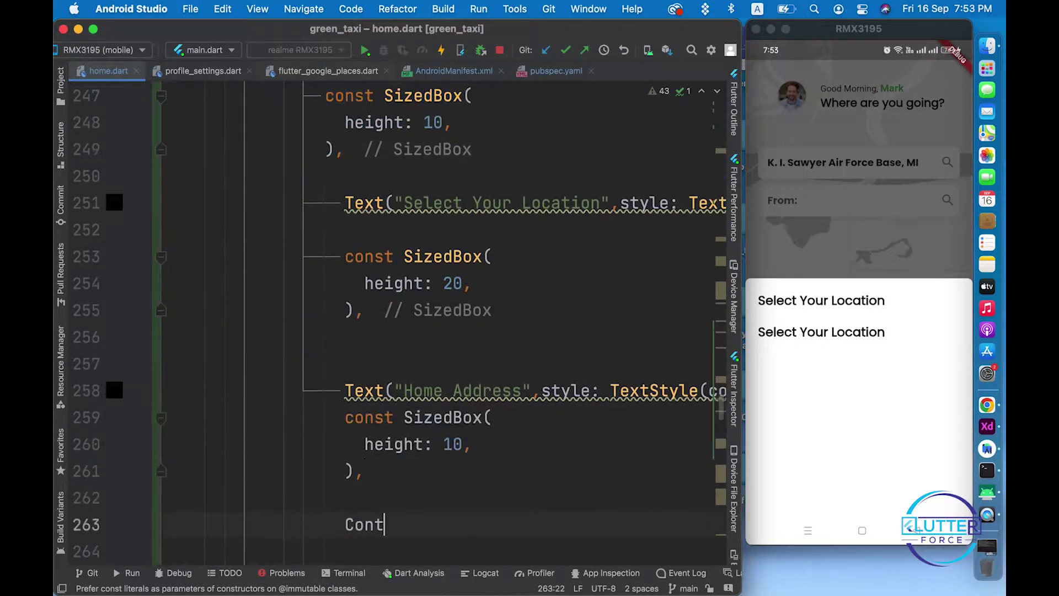
text(ainer()
key(Return)
text(width: Get.width,)
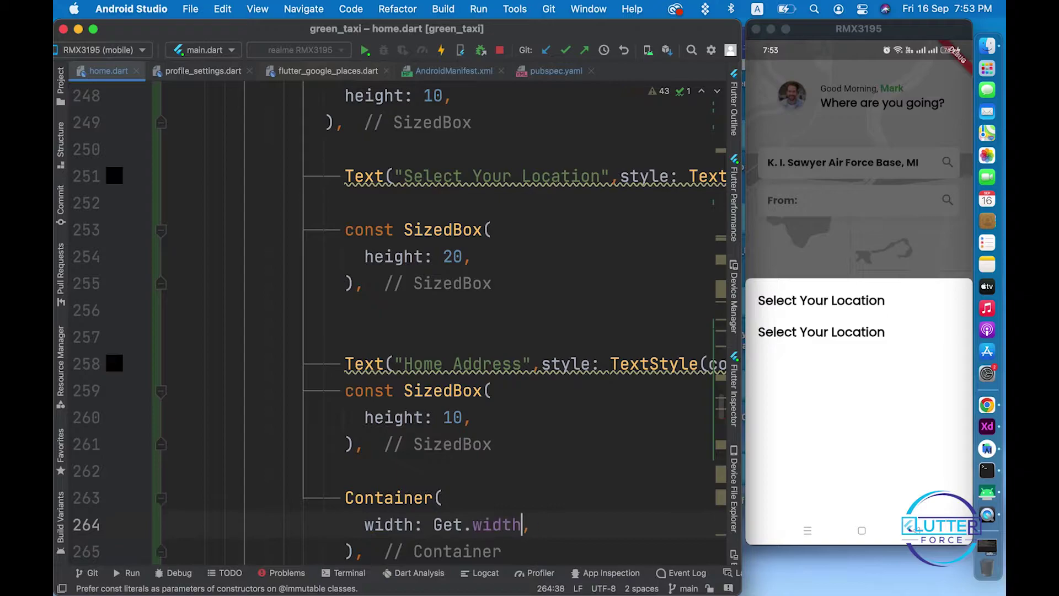
key(Return)
text(height: 50,)
key(Return)
text(oration(),)
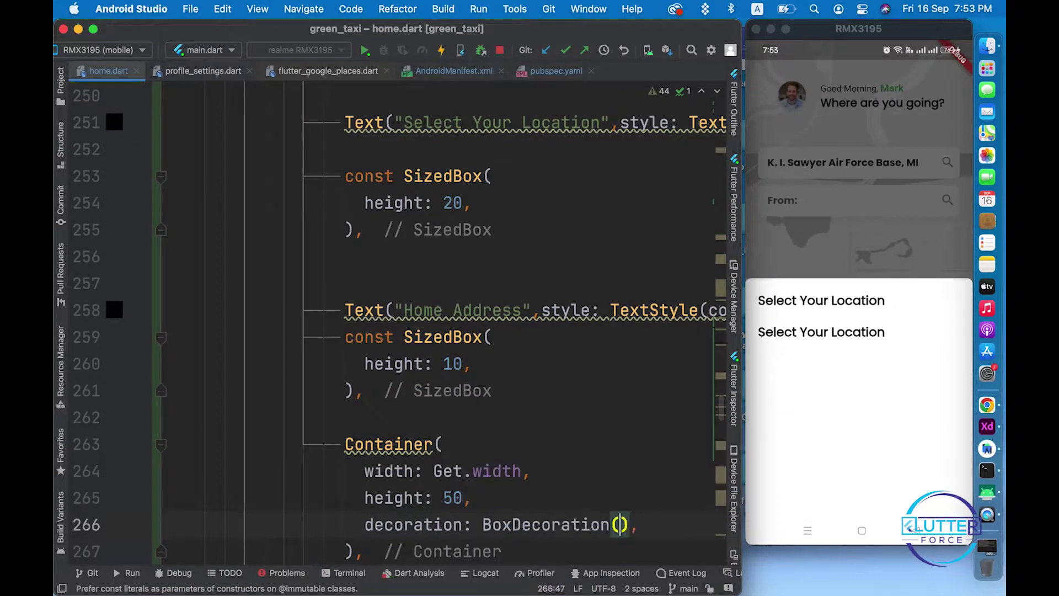
key(Return)
text(borderRadius: BorderRadius.circular(1)
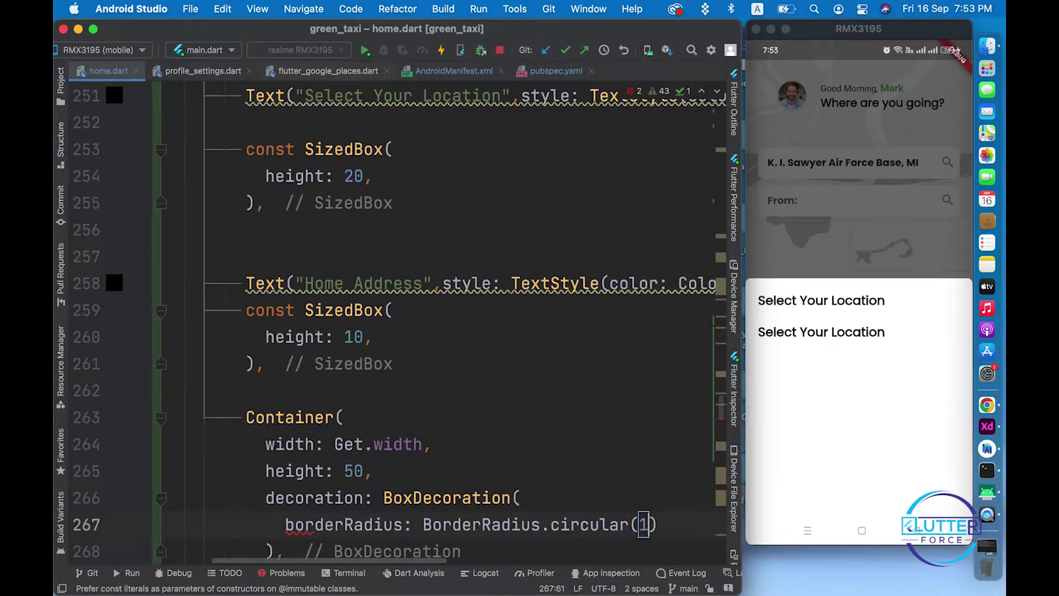
text(,)
key(Return)
text(boxShadow: [)
key(Return)
text(Box)
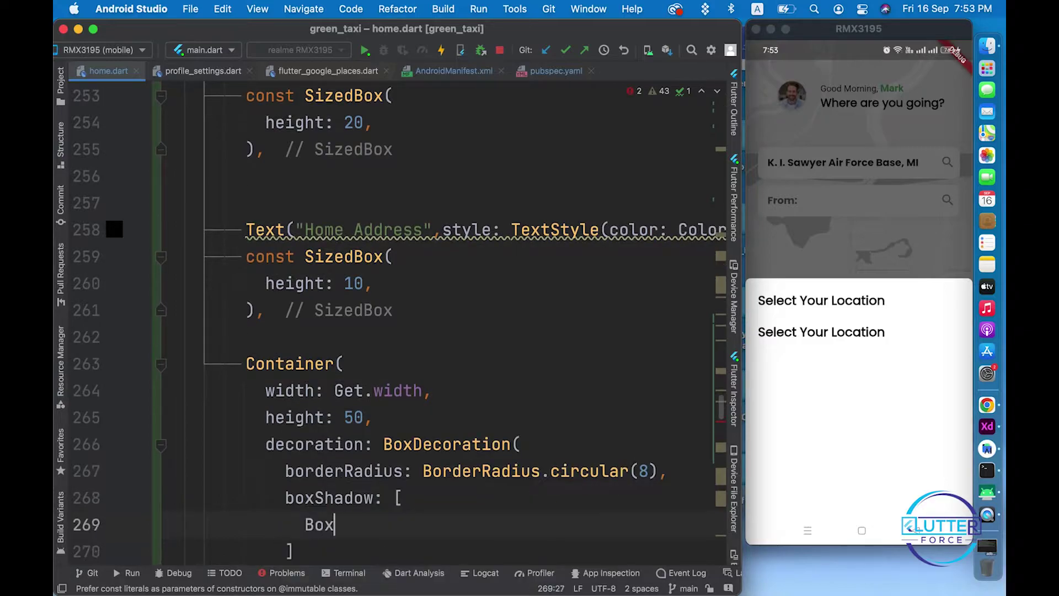
text(Shadow()
key(Return)
text(color: Colors.black.withOpacity()
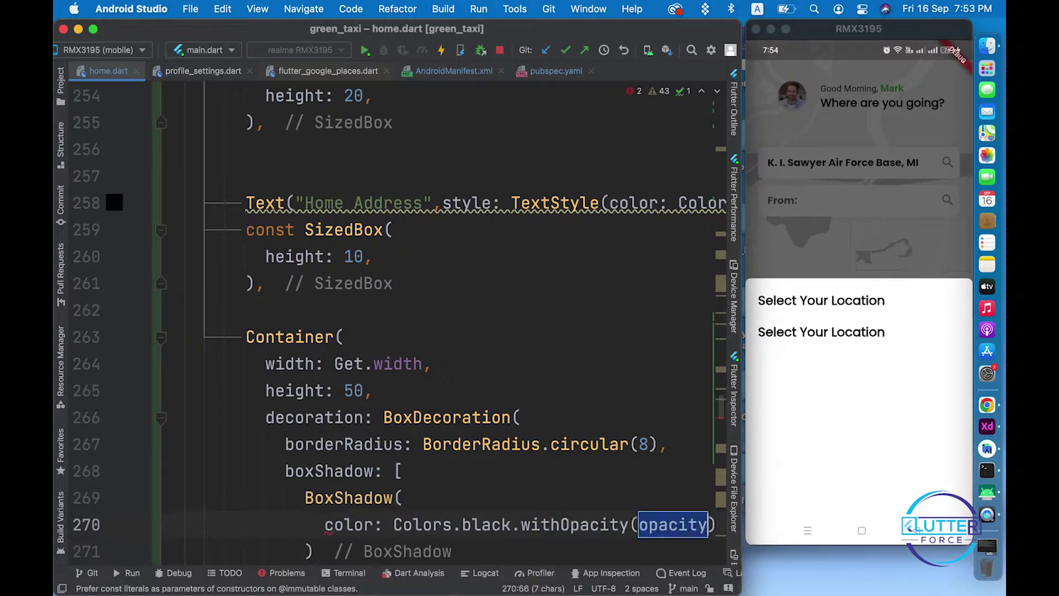
text(0.01),)
key(Return)
text(spreadRadius: 4,)
key(Return)
text(blurRadius: 10)
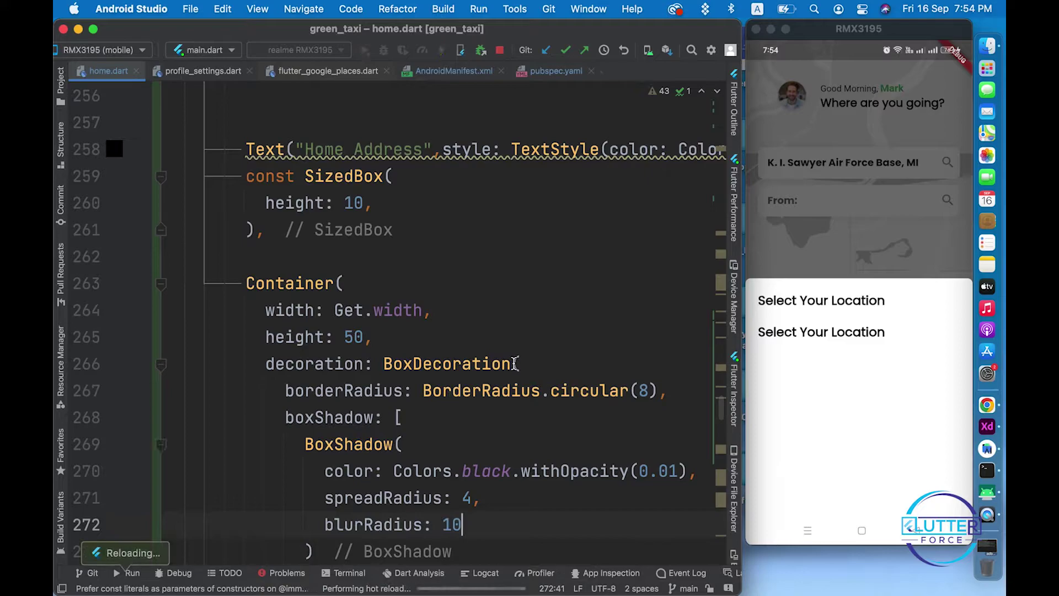
- Give the container decoration a white colour and tweak the shadow opacity, previewing on the phone
key(cmd+s)
click(802, 203)
click(520, 266)
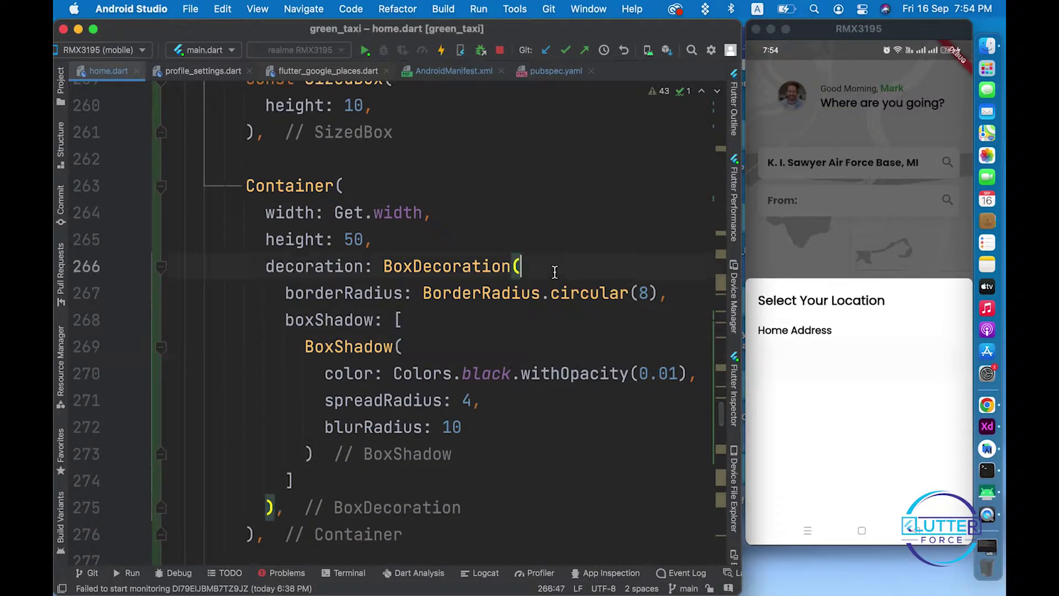
key(Return)
text(color: Colors,.white)
click(678, 401)
key(cmd+s)
click(859, 373)
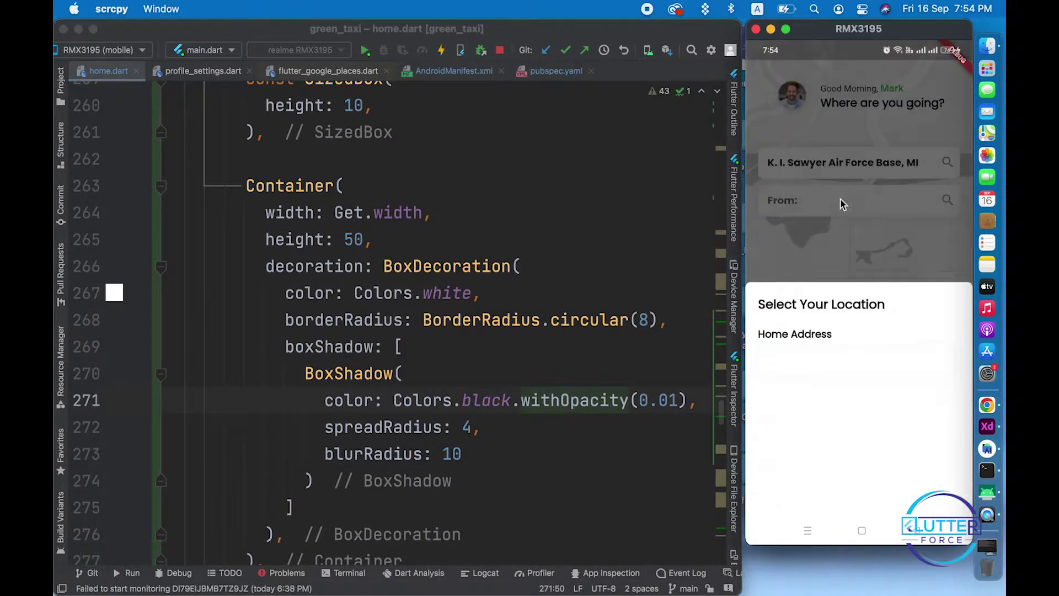
text(2)
click(826, 197)
click(443, 359)
key(cmd+s)
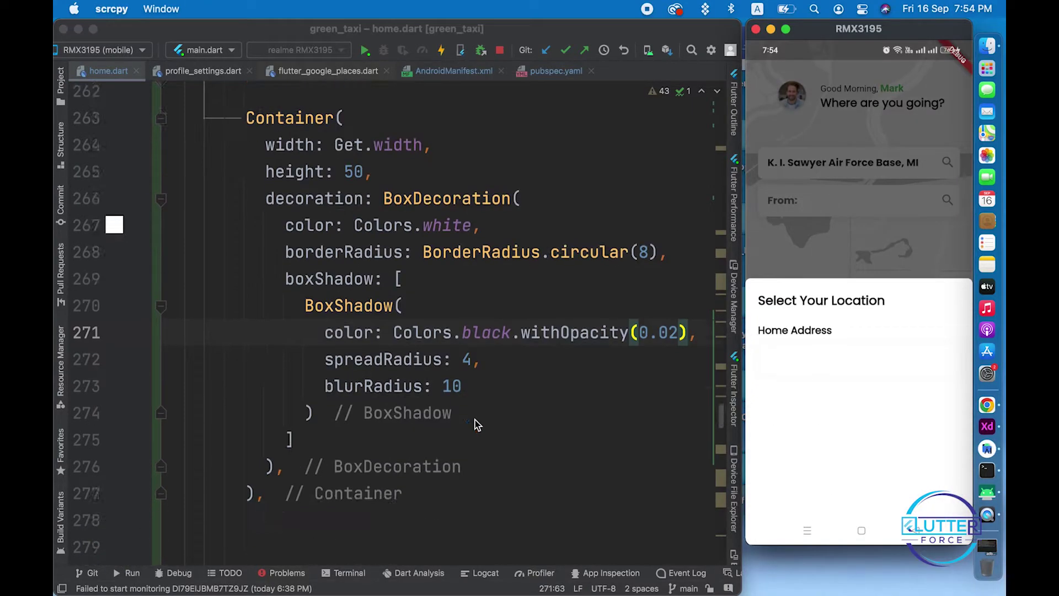
- Add a w600 'KDA, KOHAT' Text as the container's child
click(281, 466)
key(End)
key(Return)
text(child: Text("KDA,)
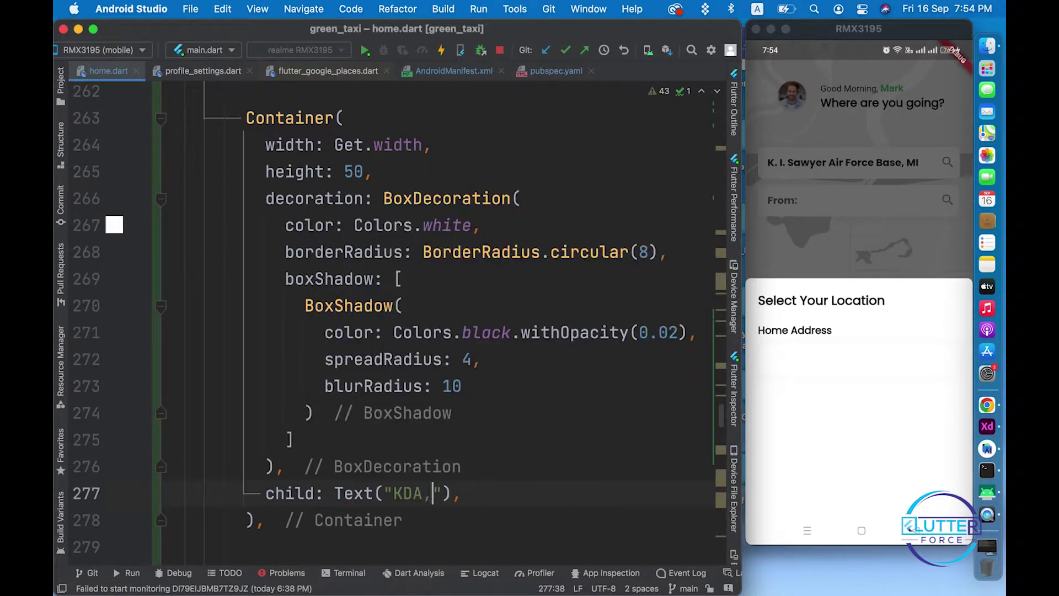
text(,style: TextStyle(color: Colors.b)
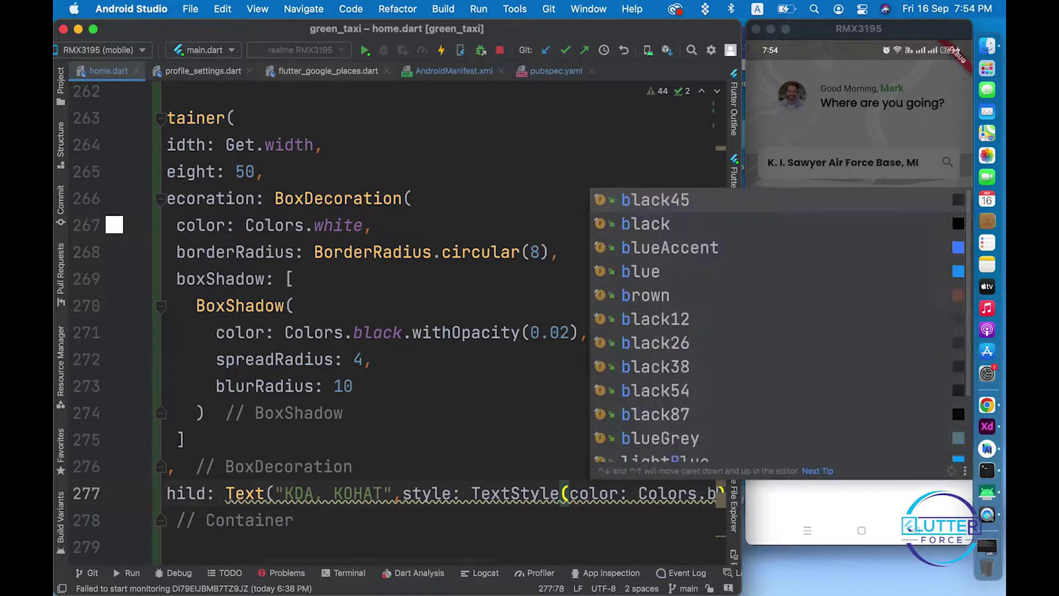
text(lack,fontsize: 16,fontWeight: FontWe)
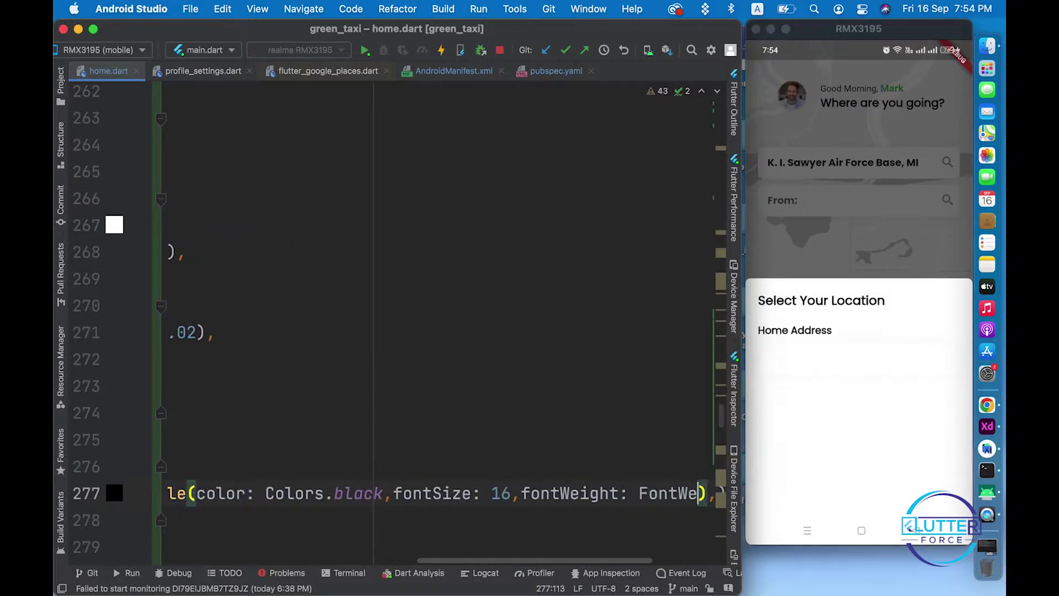
text(ight.w600)
key(cmd+s)
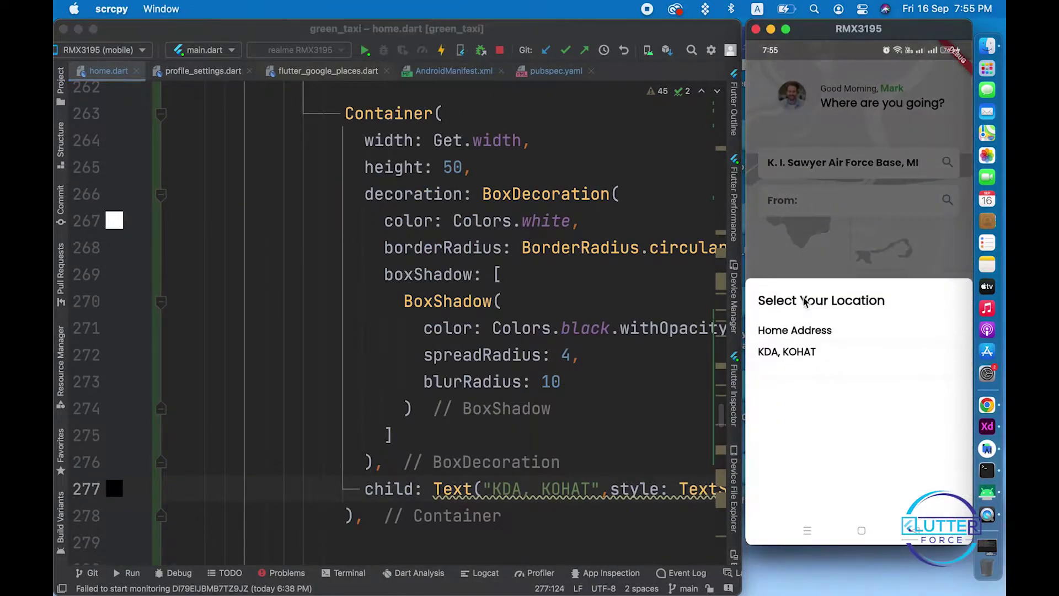
- Wrap the KDA, KOHAT text in a Center widget and check it in the phone's location sheet
key(alt+Return)
key(Down)
key(Down)
key(Return)
key(cmd+s)
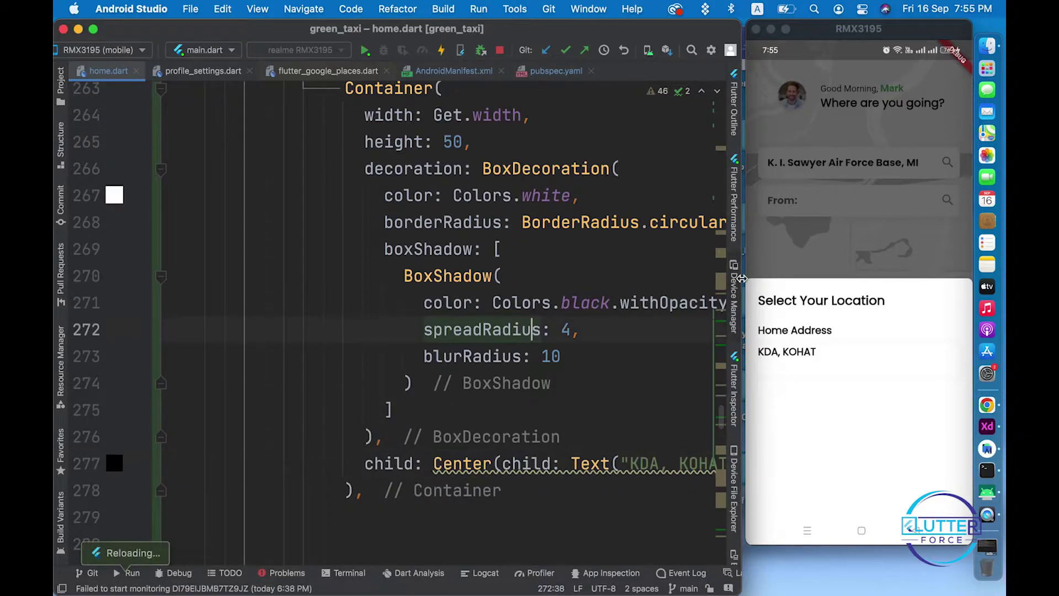
click(797, 208)
click(311, 356)
key(cmd+z)
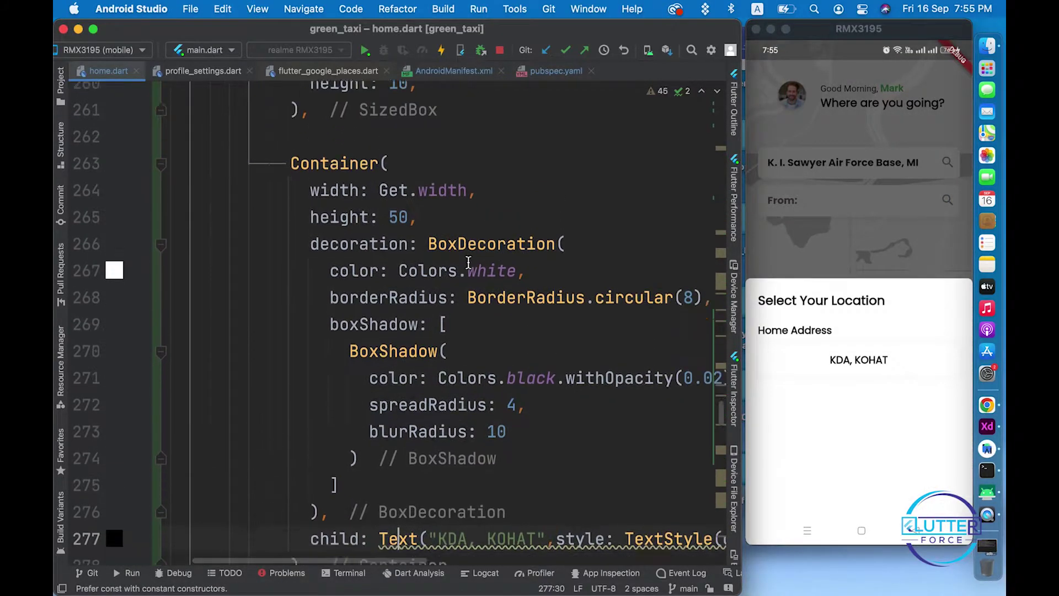
key(cmd+shift+z)
key(cmd+s)
click(796, 200)
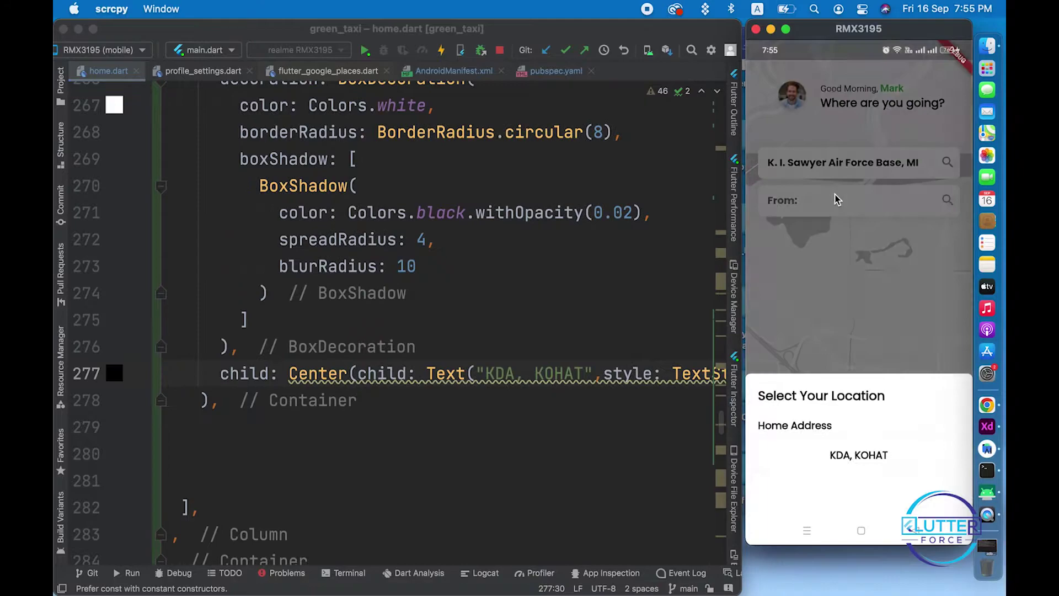
click(500, 389)
- Add textAlign: TextAlign.start and reduce the address font size to 12
key(End)
text(,textAlign: TextAlign.)
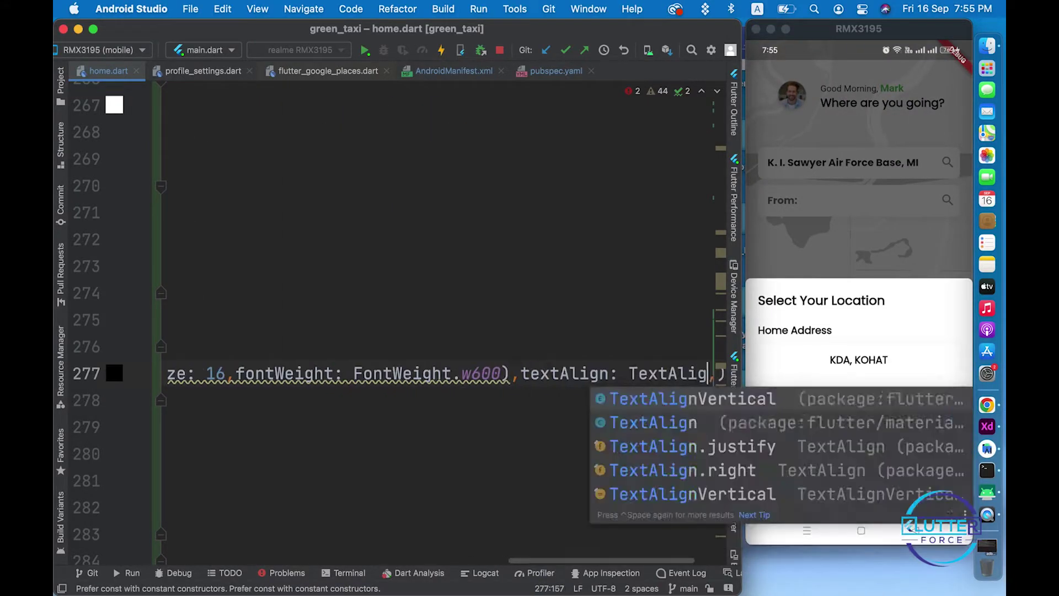
key(Return)
key(cmd+s)
click(861, 248)
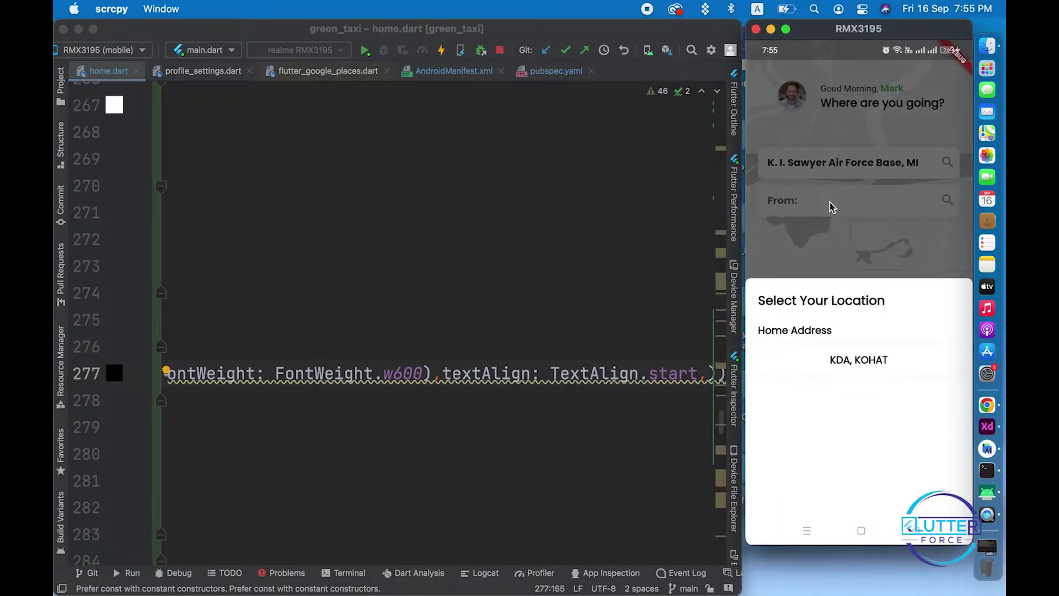
click(553, 358)
scroll(496, 331, left, 10)
text(2,fontWeight: F)
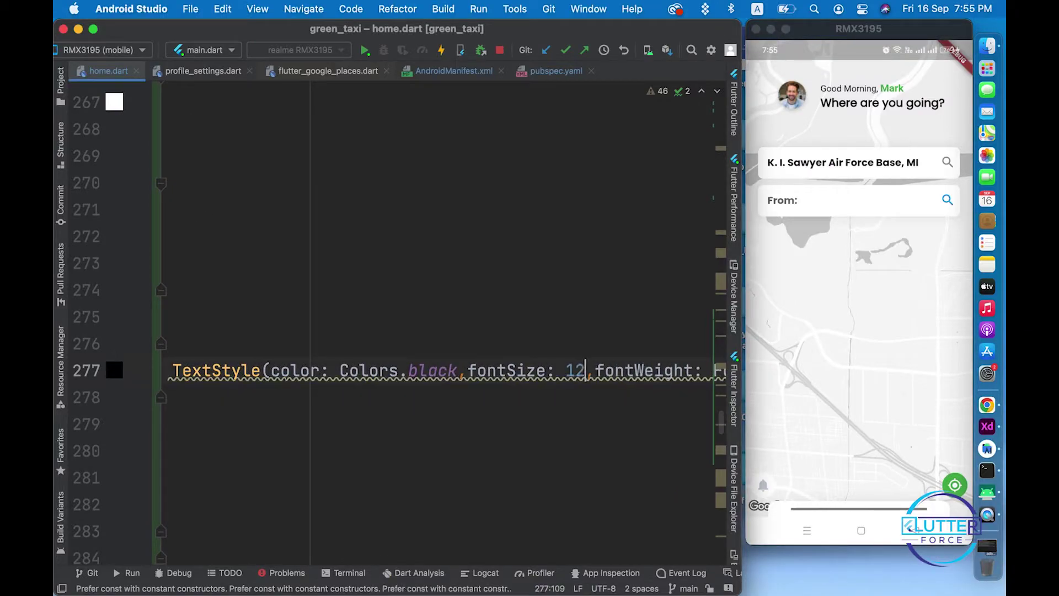
key(cmd+s)
scroll(450, 351, up, 2)
click(377, 414)
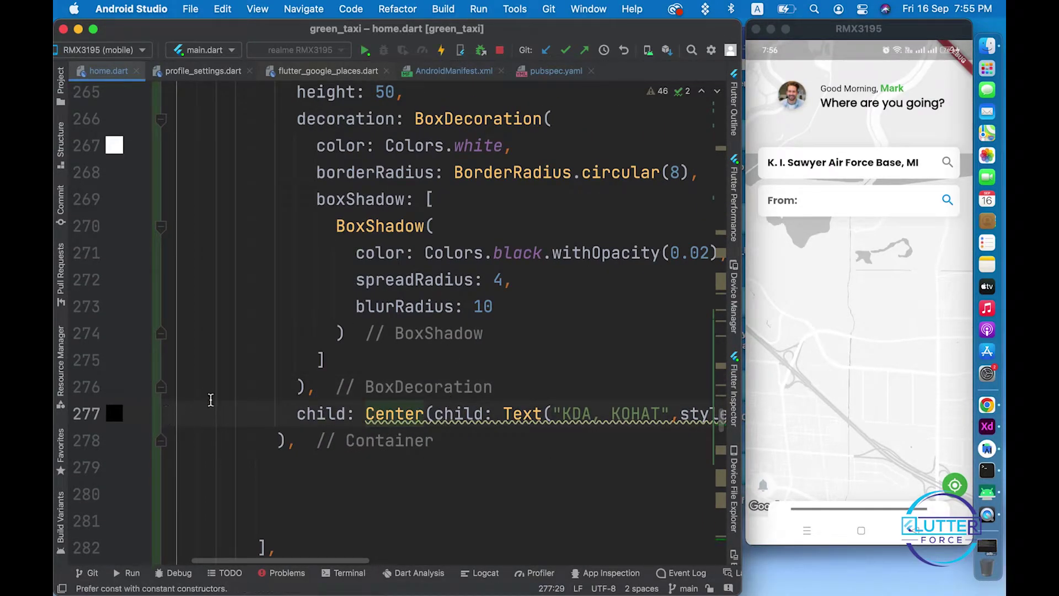
- Replace the Center wrapper around KDA, KOHAT with a Row
key(alt+Return)
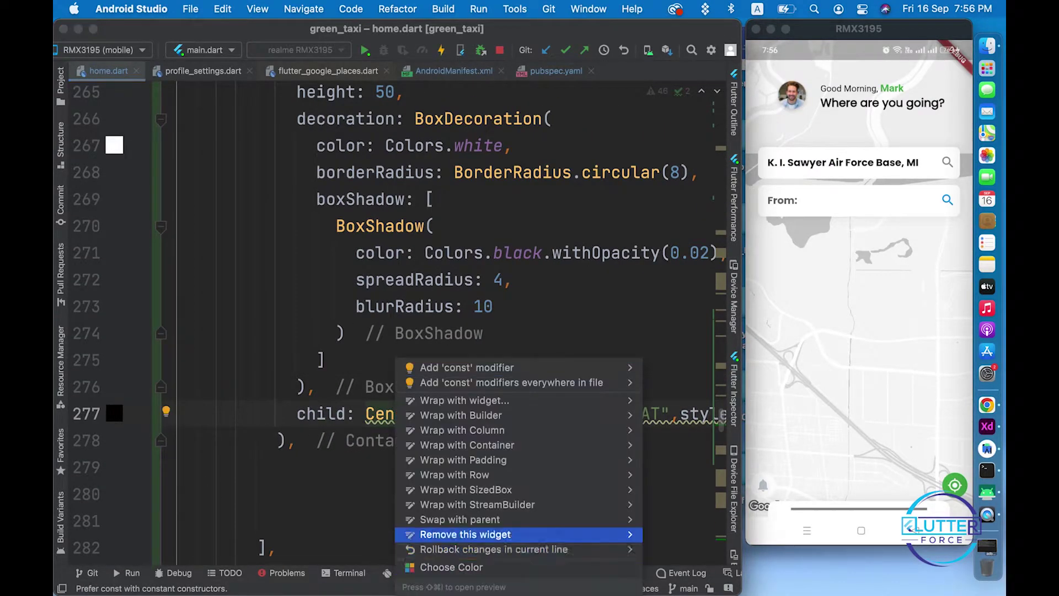
key(Return)
key(alt+Return)
key(Escape)
key(alt+Return)
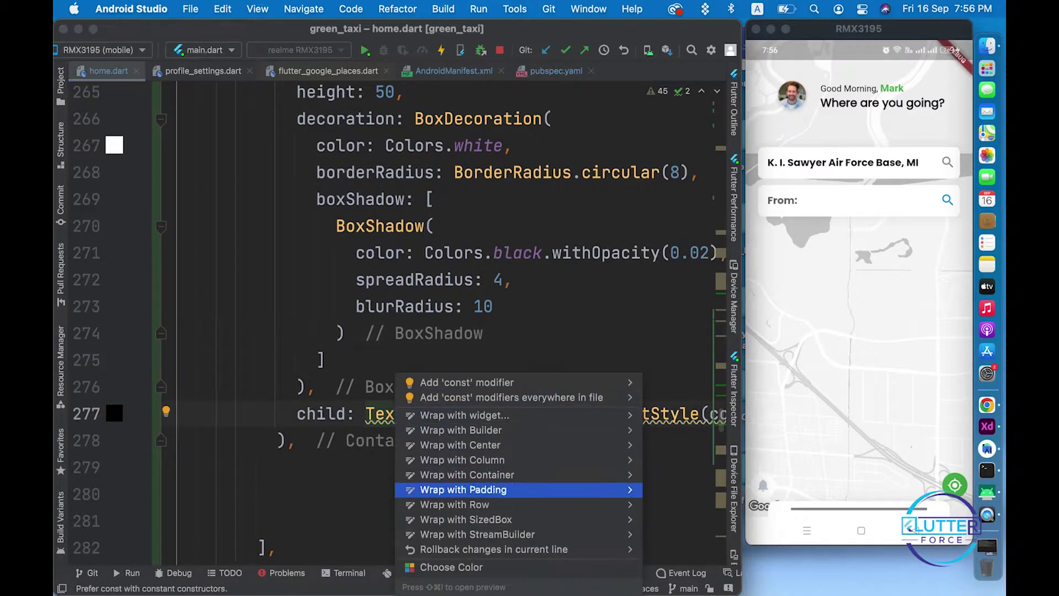
key(Return)
- Tweak the shadow opacity and add padding: EdgeInsets.symmetric(horizontal: 10) to the box
click(710, 252)
key(BackSpace)
text(3)
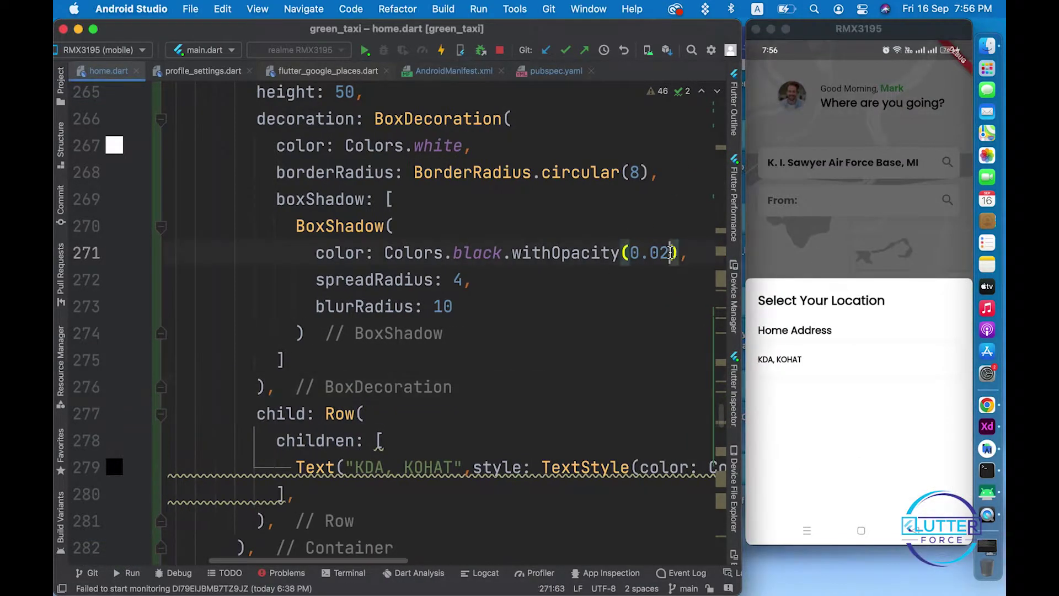
key(super+s)
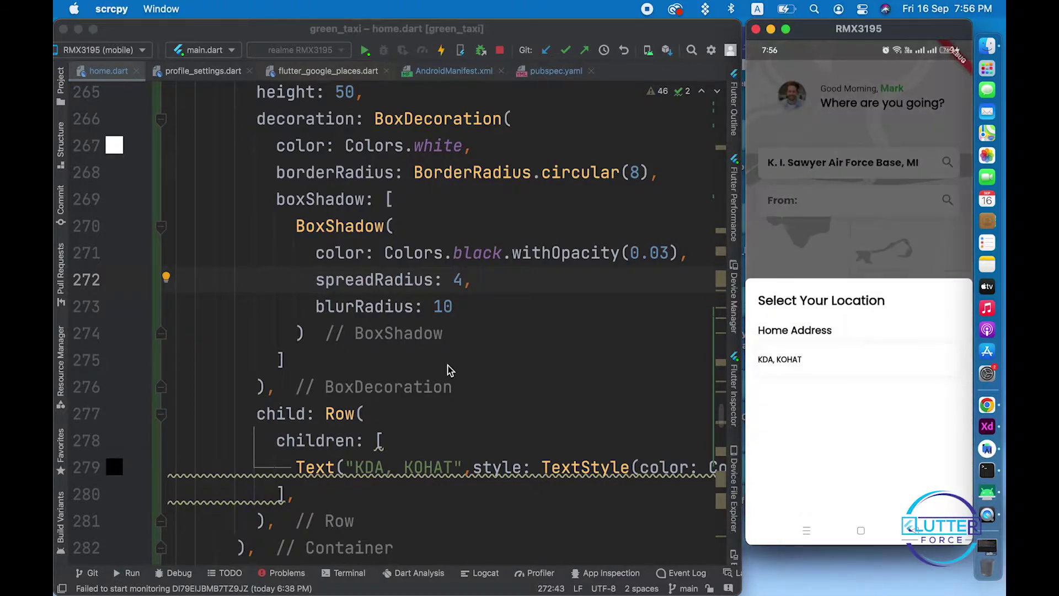
scroll(469, 331, up, 3)
click(285, 452)
click(469, 184)
key(Return)
text(padding: EdgeInsets.symmetric()
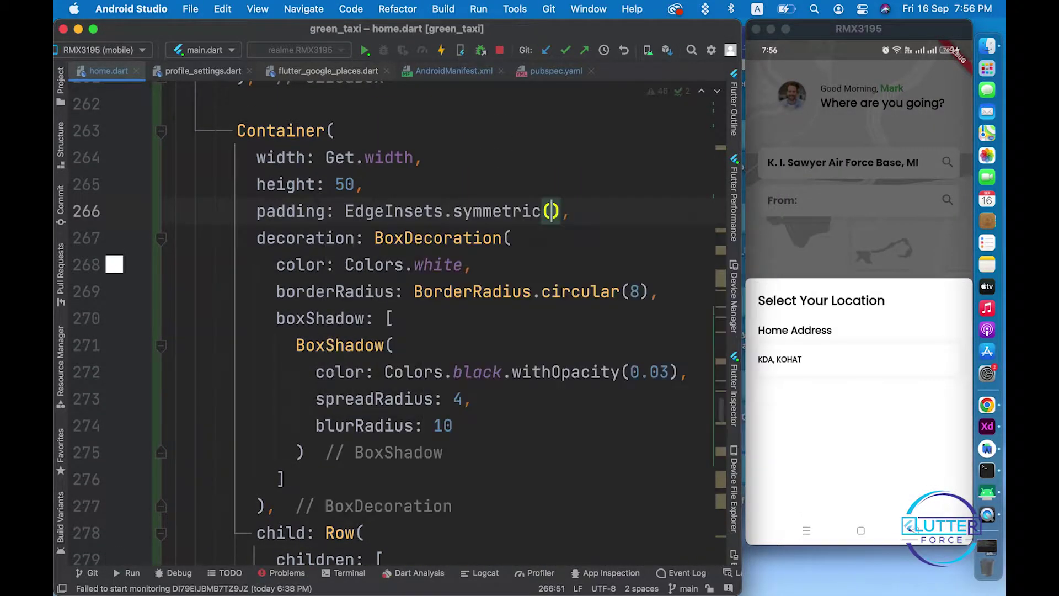
text(horizontal: 10)
key(super+s)
click(859, 233)
click(870, 200)
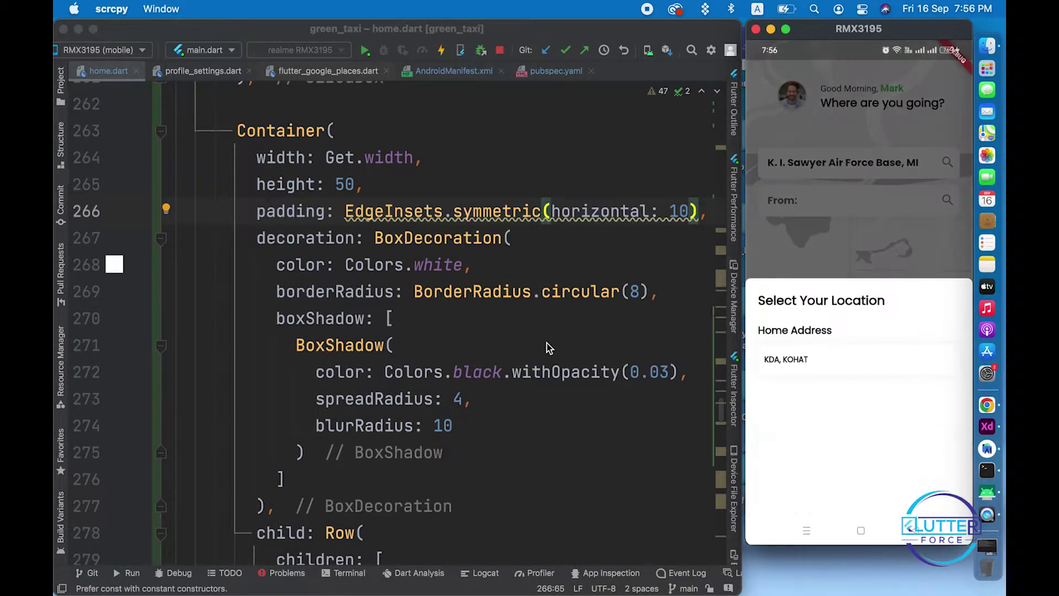
- Set the box-shadow opacity to 0.04 and check the box on the phone
click(658, 372)
key(BackSpace)
text(4)
key(super+s)
click(819, 211)
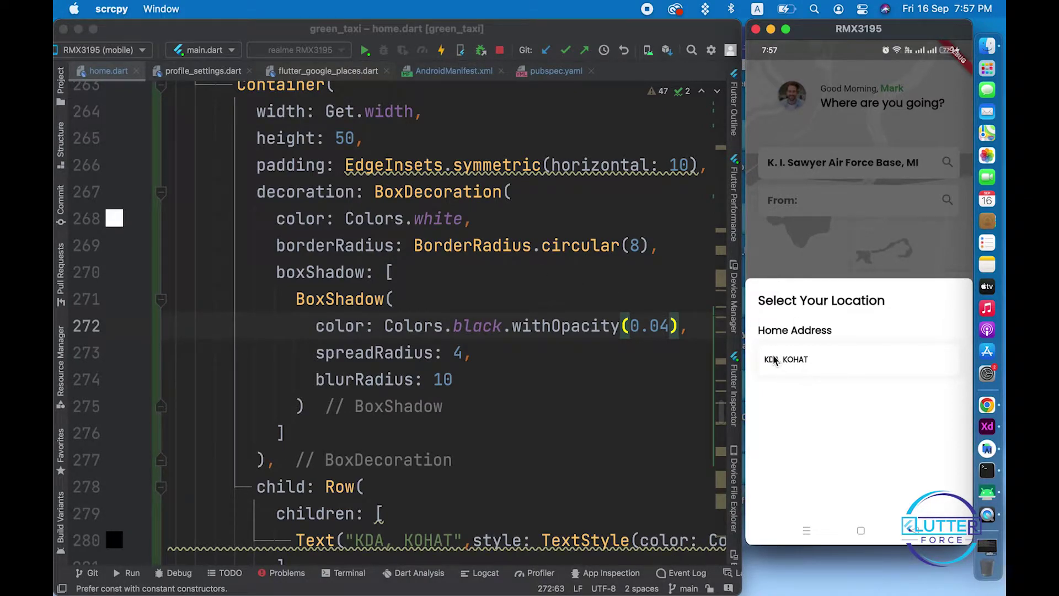
scroll(497, 398, down, 4)
scroll(355, 386, down, 3)
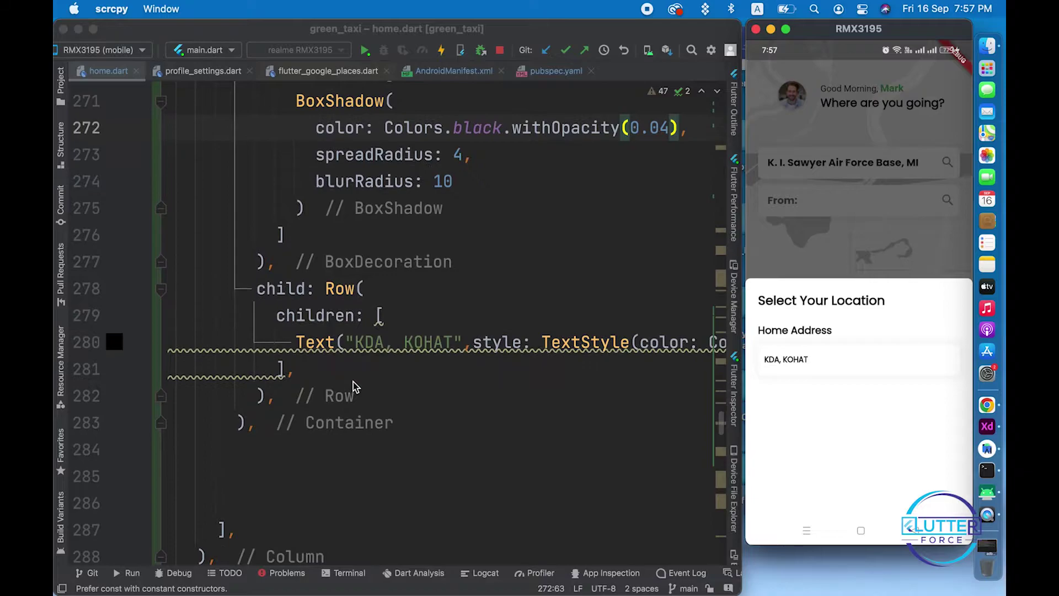
scroll(353, 387, up, 3)
scroll(353, 387, up, 3)
scroll(354, 387, up, 3)
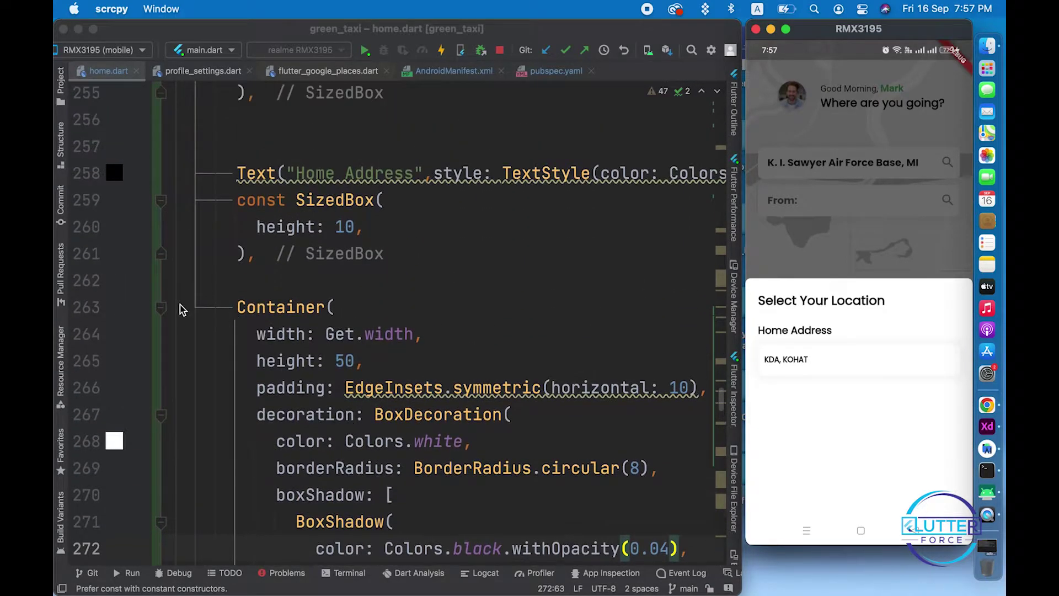
- Duplicate the Home Address block and relabel the copy 'Business Address'
click(162, 309)
scroll(257, 240, up, 2)
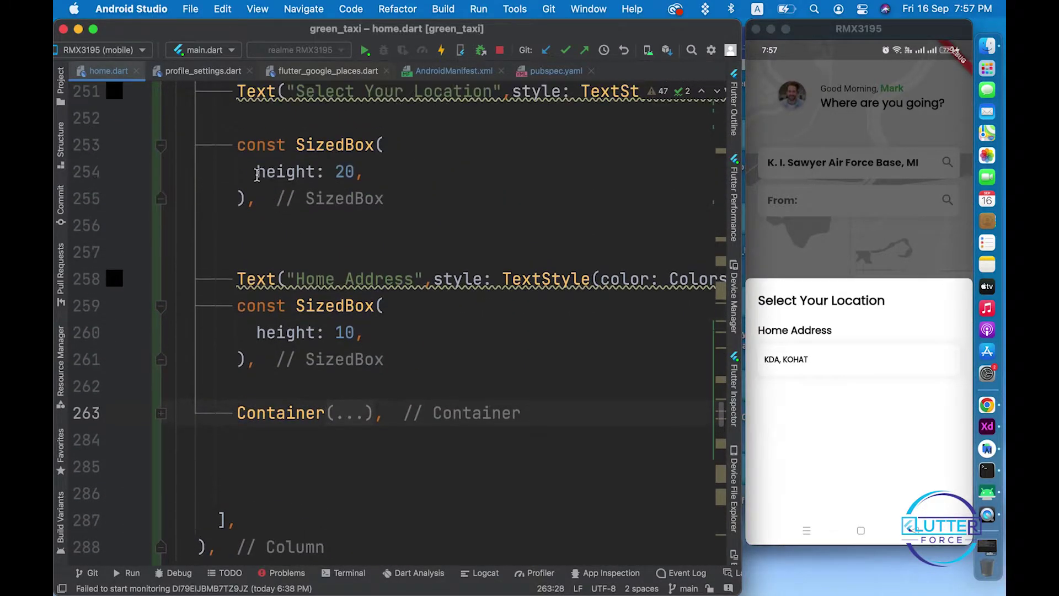
shift+click(417, 423)
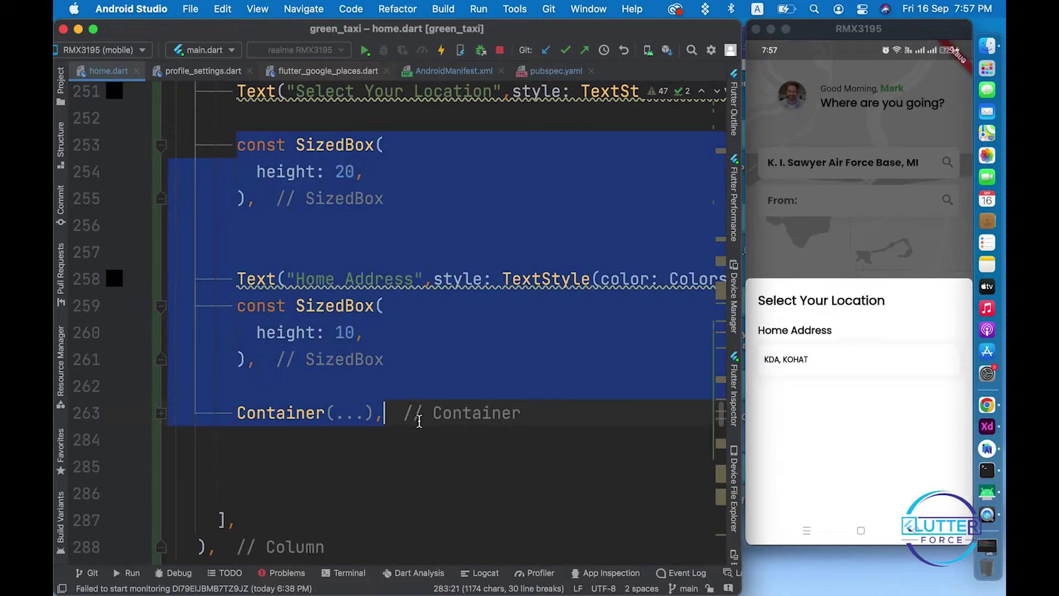
key(super+c)
key(super+v)
scroll(478, 395, up, 3)
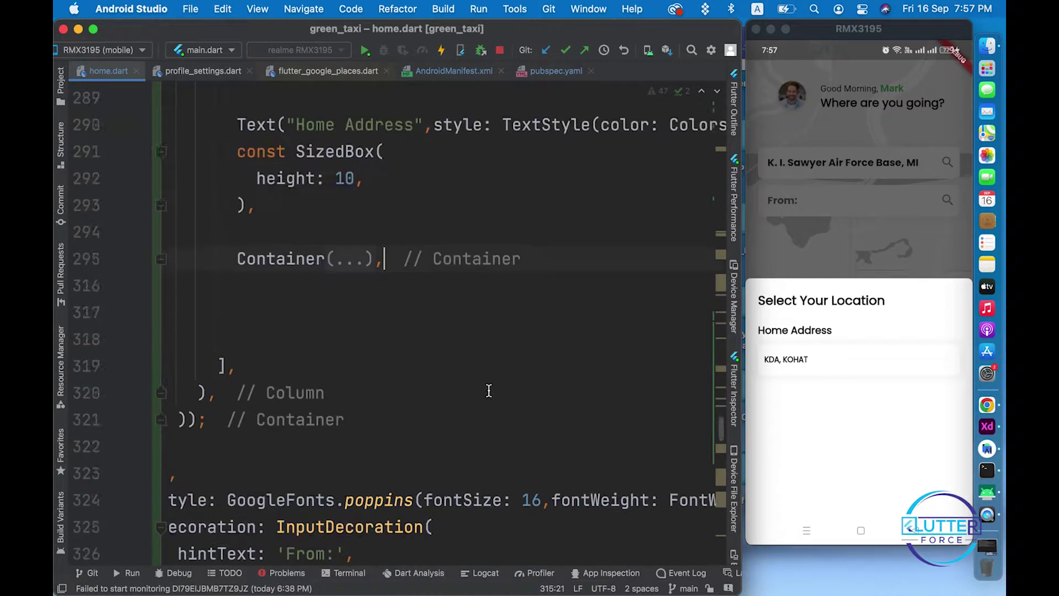
scroll(447, 389, up, 3)
scroll(415, 393, up, 2)
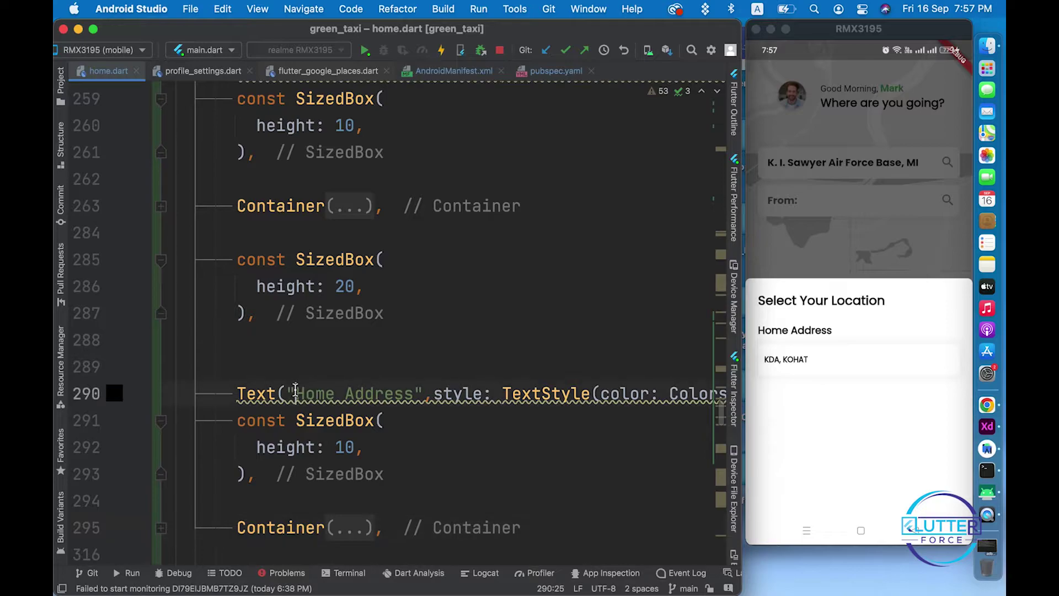
double_click(314, 392)
text(Business)
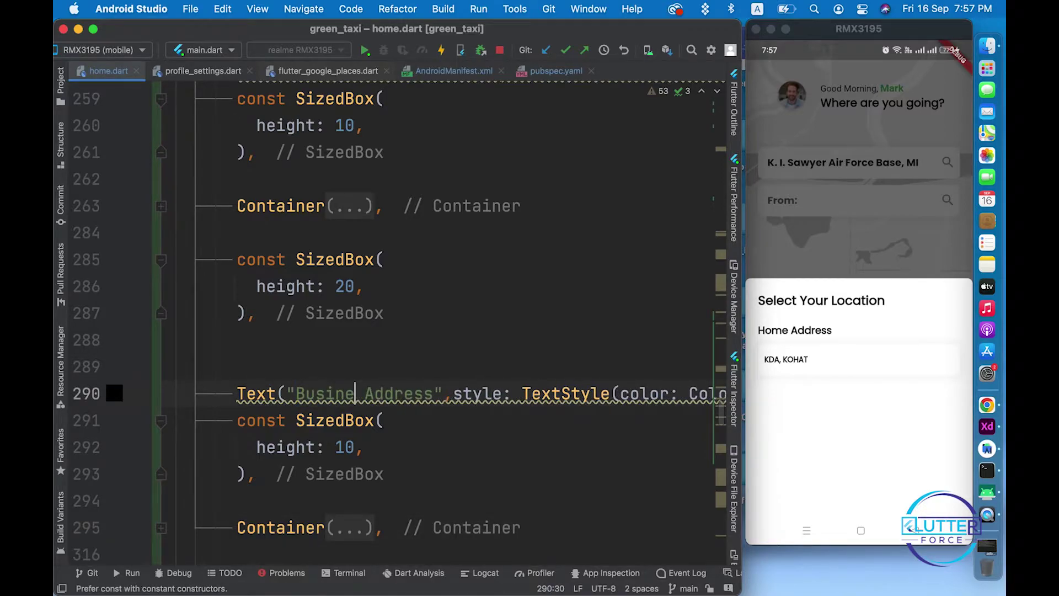
scroll(345, 390, down, 3)
scroll(345, 389, down, 2)
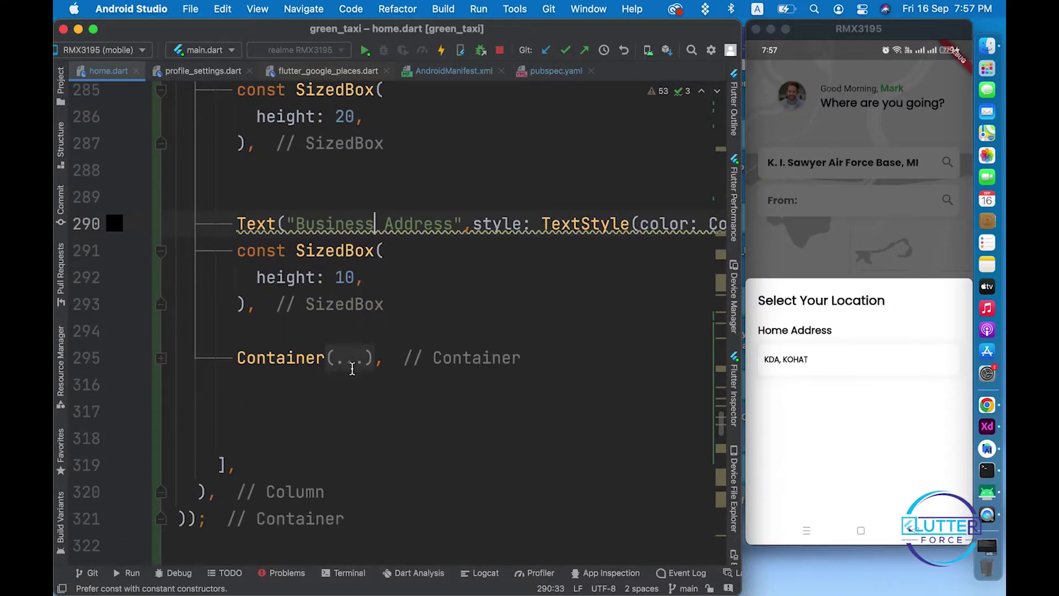
click(351, 362)
scroll(352, 365, down, 4)
scroll(351, 364, down, 3)
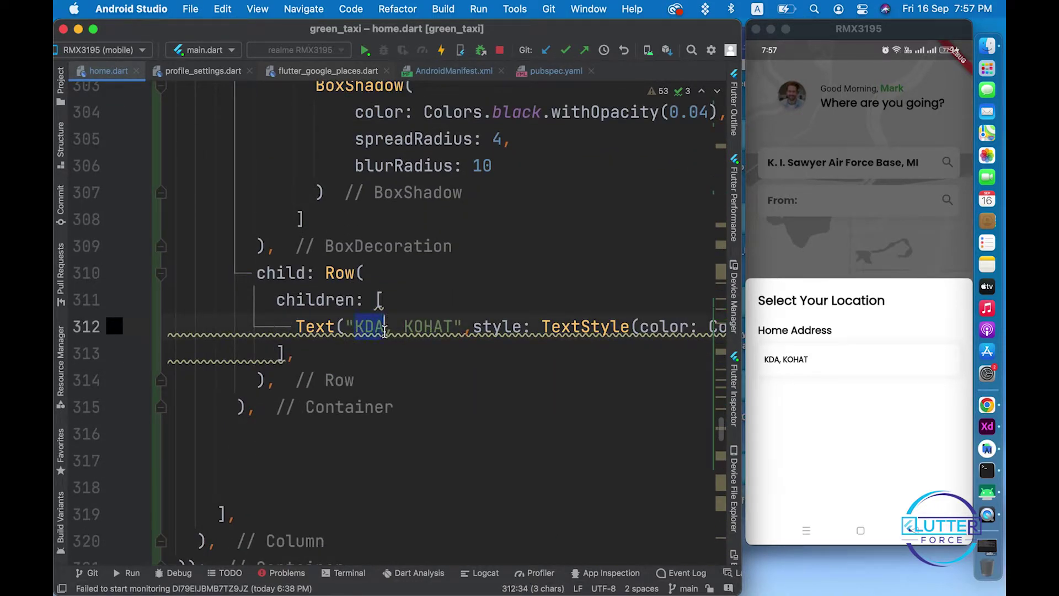
text(Tehsil)
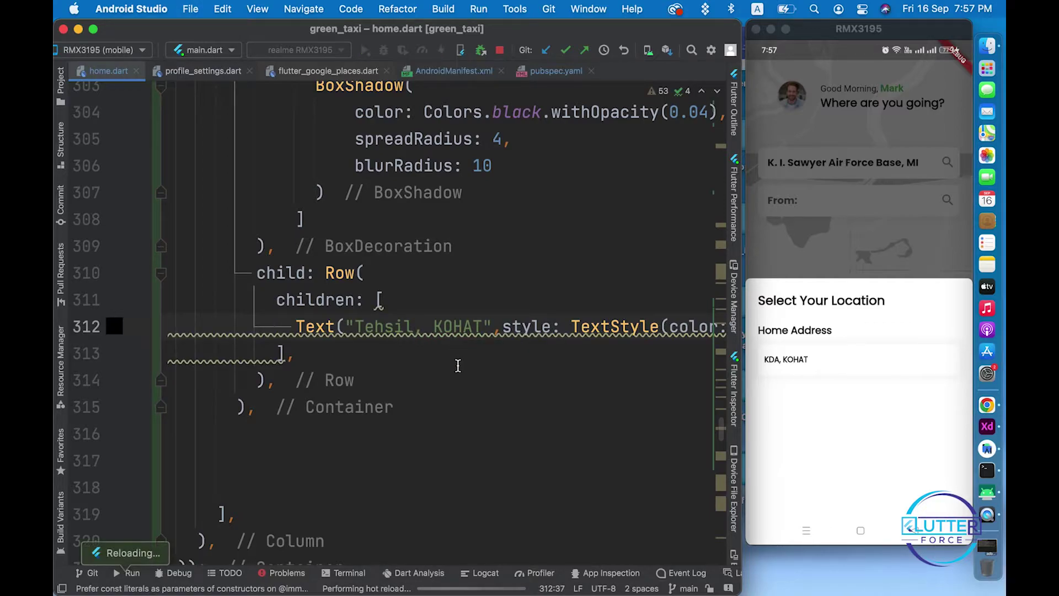
- Preview the new box on the phone, then select the 20-high SizedBox block
click(818, 236)
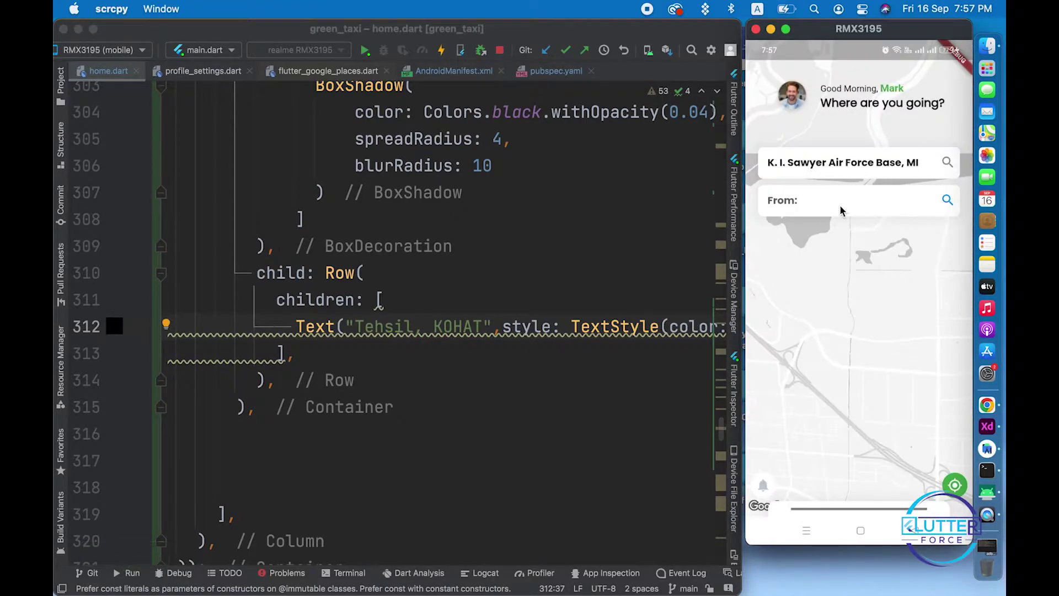
click(841, 201)
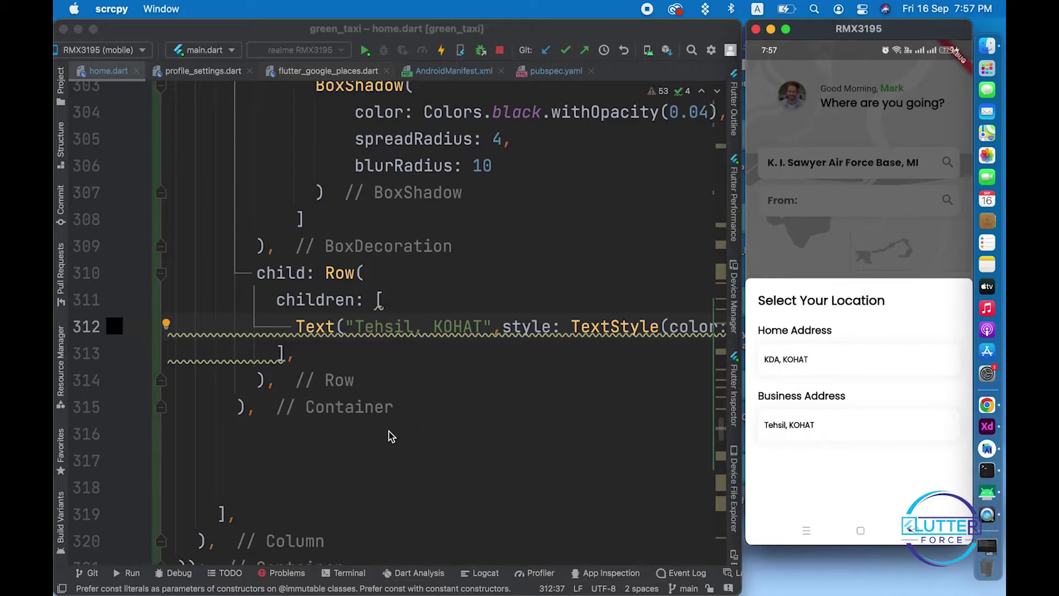
click(391, 437)
scroll(392, 436, up, 6)
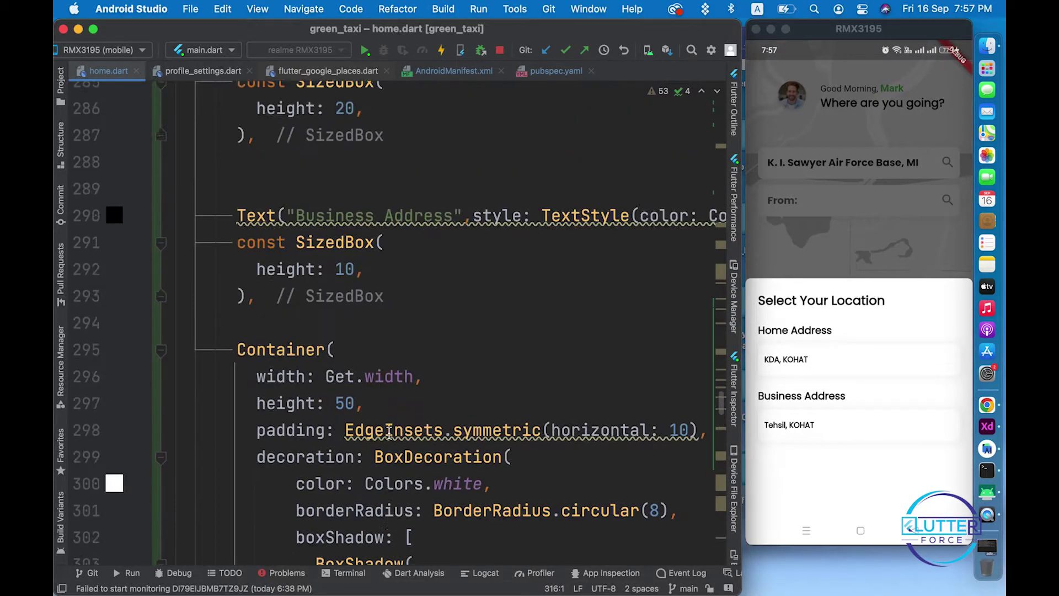
scroll(388, 432, up, 3)
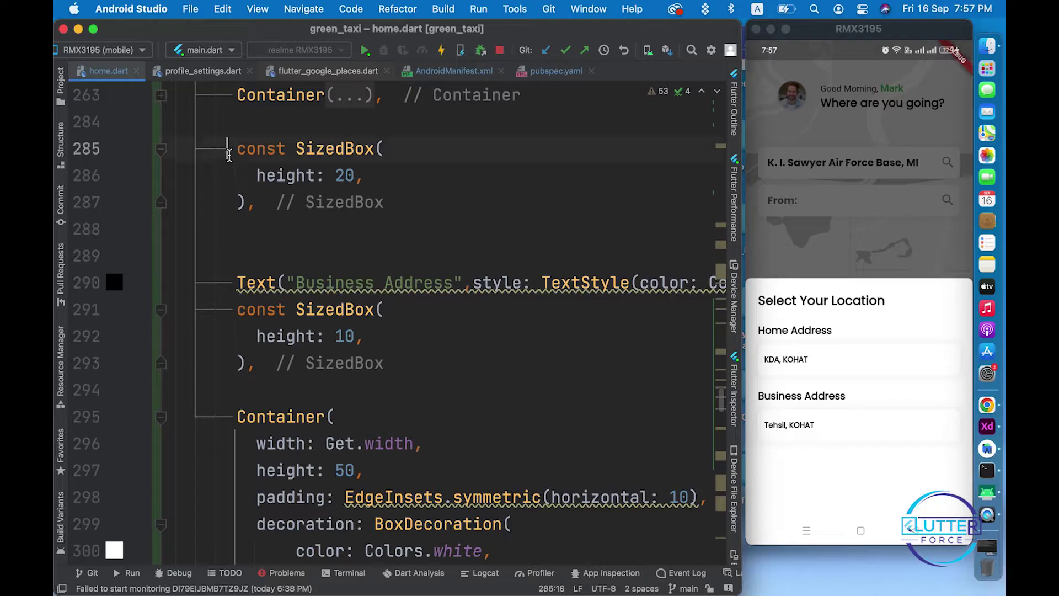
shift+click(260, 203)
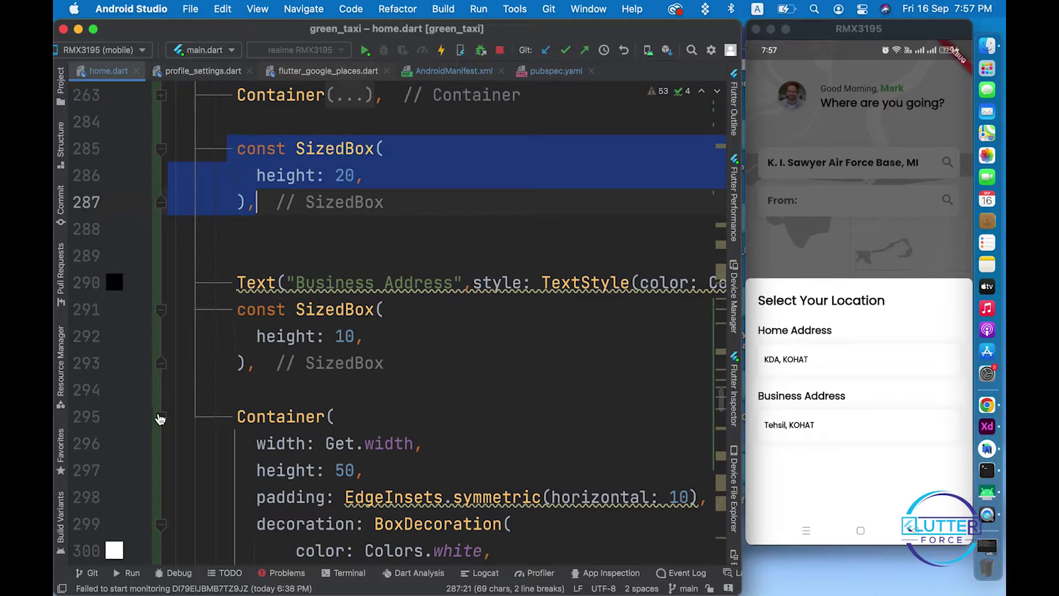
- Paste the spacer and a copy of the Business Address box, relabelled 'Search for Address'
click(159, 419)
key(super+c)
click(530, 418)
key(Return)
key(super+v)
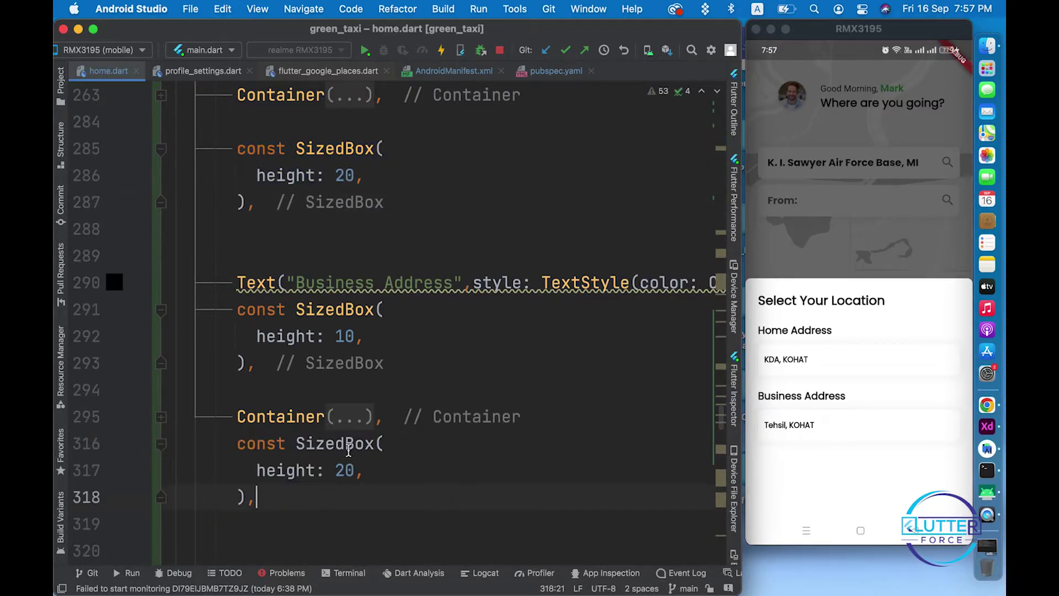
click(239, 418)
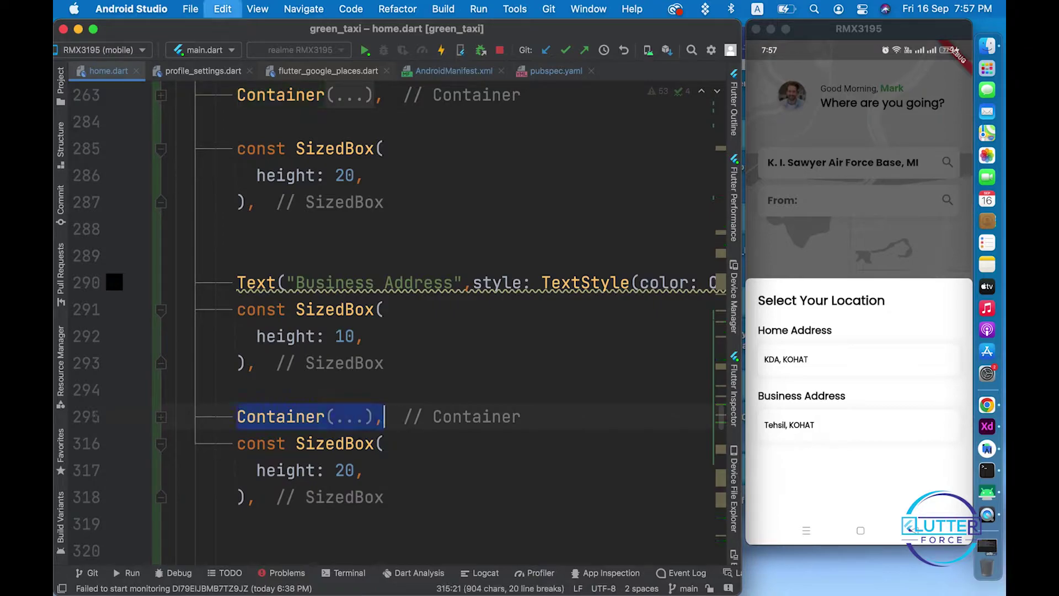
key(super+v)
scroll(397, 418, down, 10)
scroll(397, 332, up, 4)
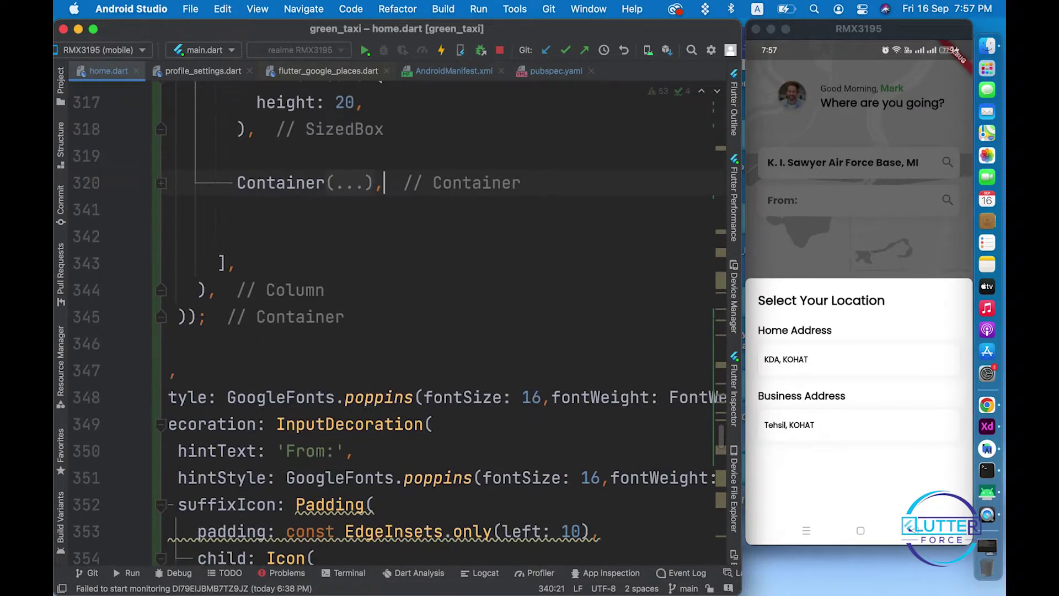
click(347, 184)
scroll(397, 331, down, 10)
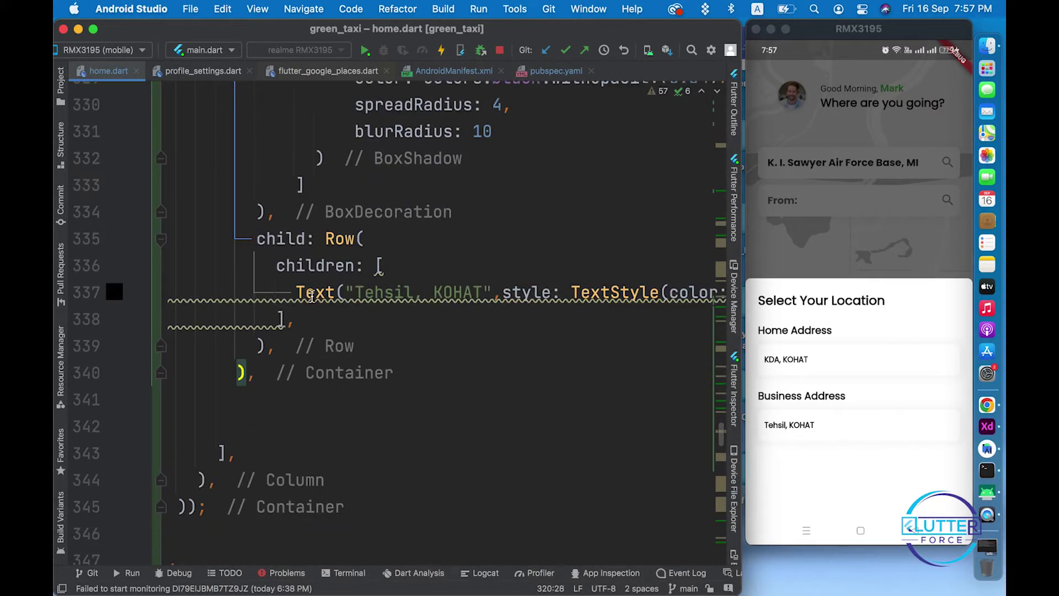
click(355, 292)
shift+click(489, 293)
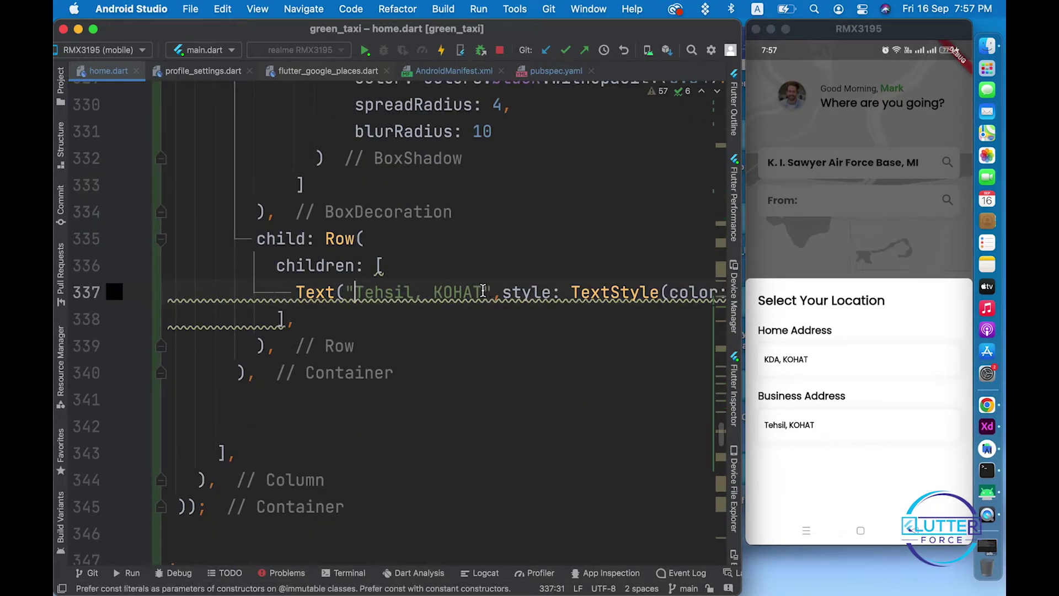
text(Search f)
text(or Add)
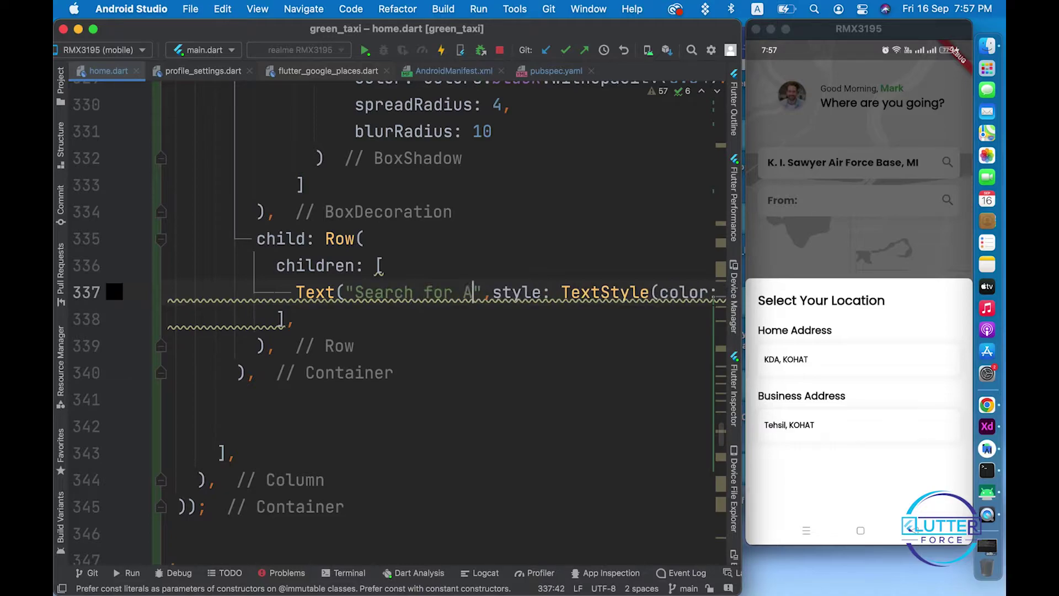
key(BackSpace)
text(dress)
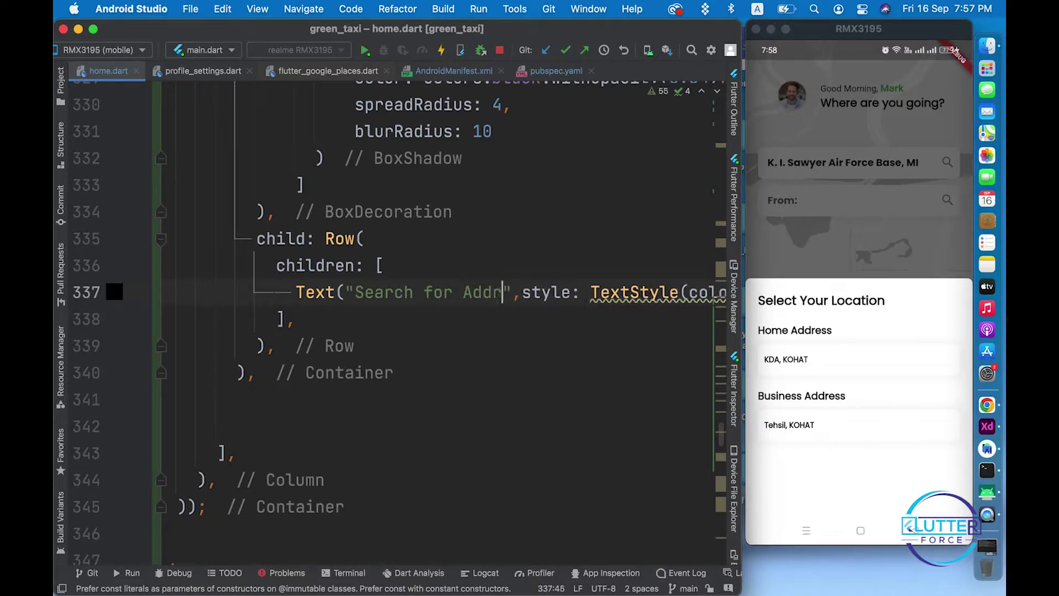
- Add mainAxisAlignment: MainAxisAlignment.center to the Row and check it on the phone
click(398, 240)
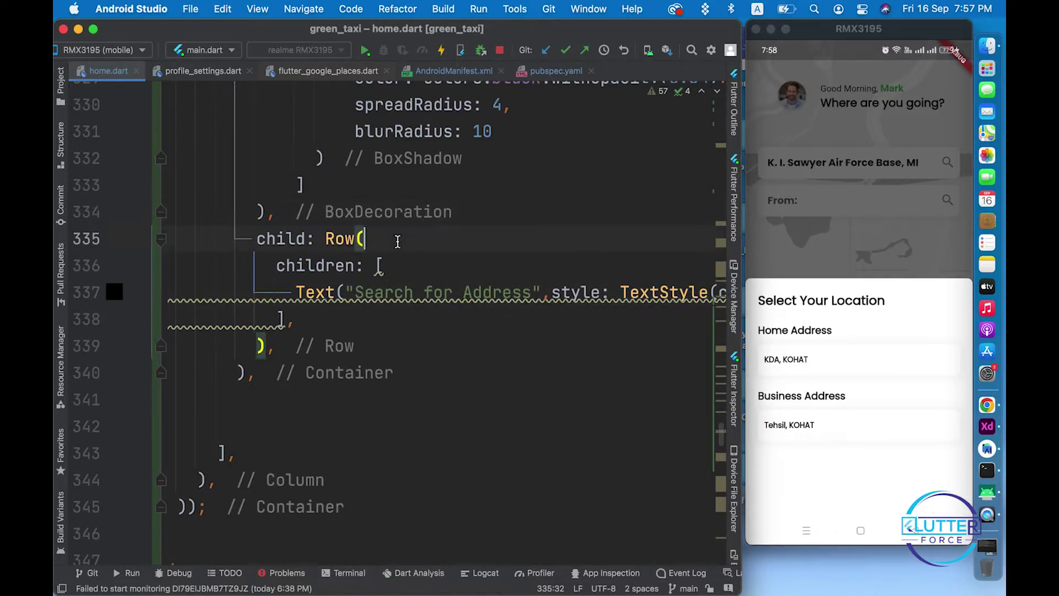
key(Return)
text(ma)
key(Return)
text(MainA,)
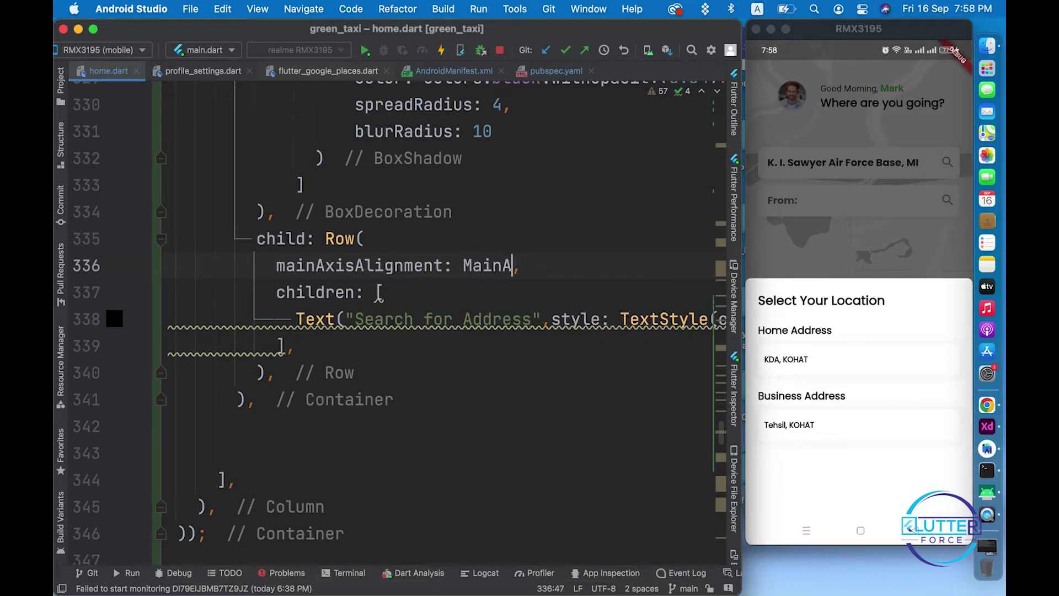
key(Return)
text(ent.ce)
key(Return)
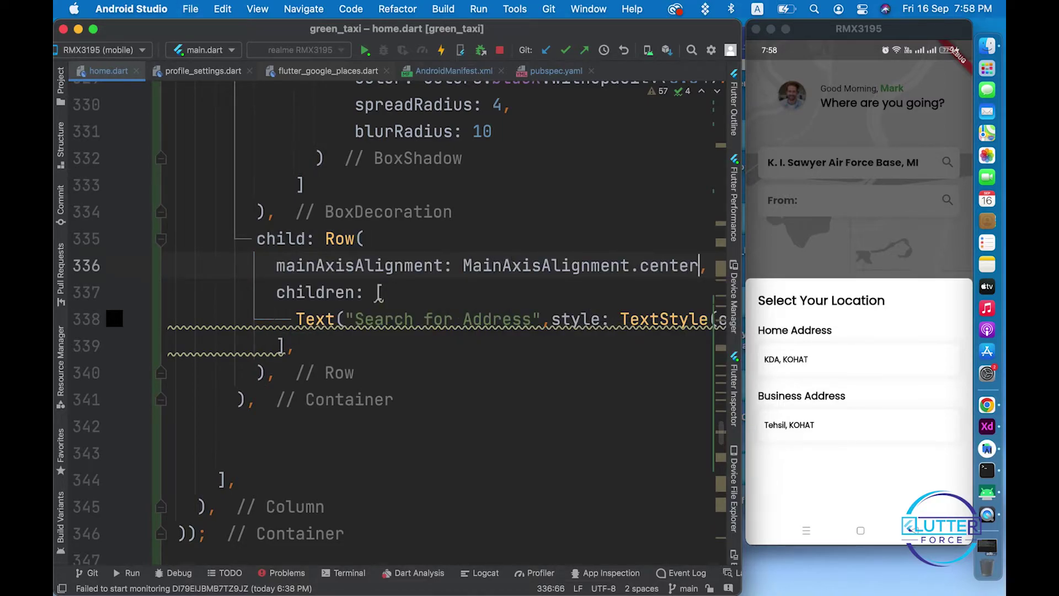
key(super+s)
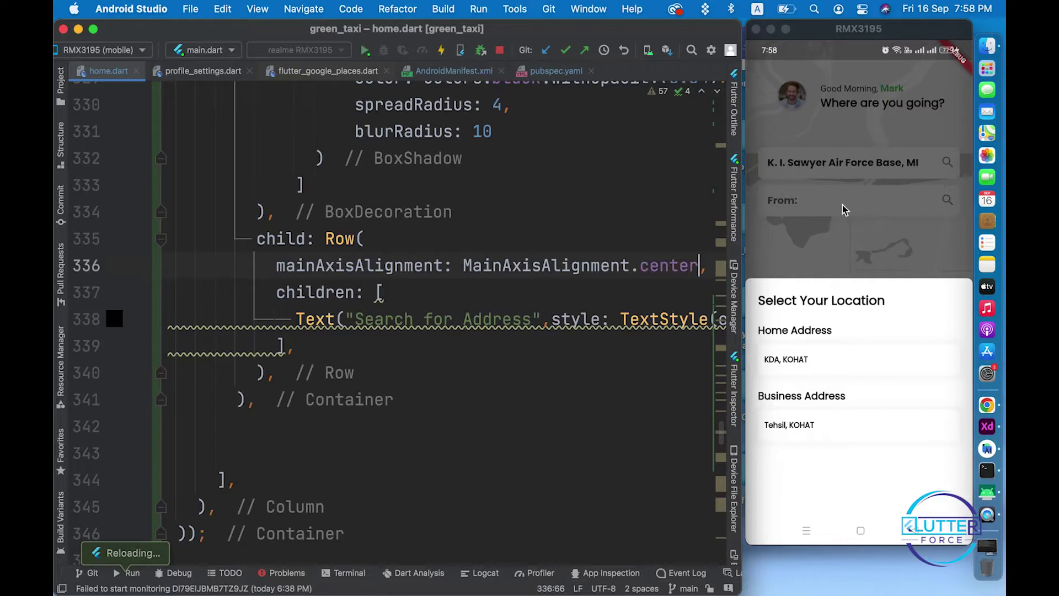
click(818, 210)
click(818, 210)
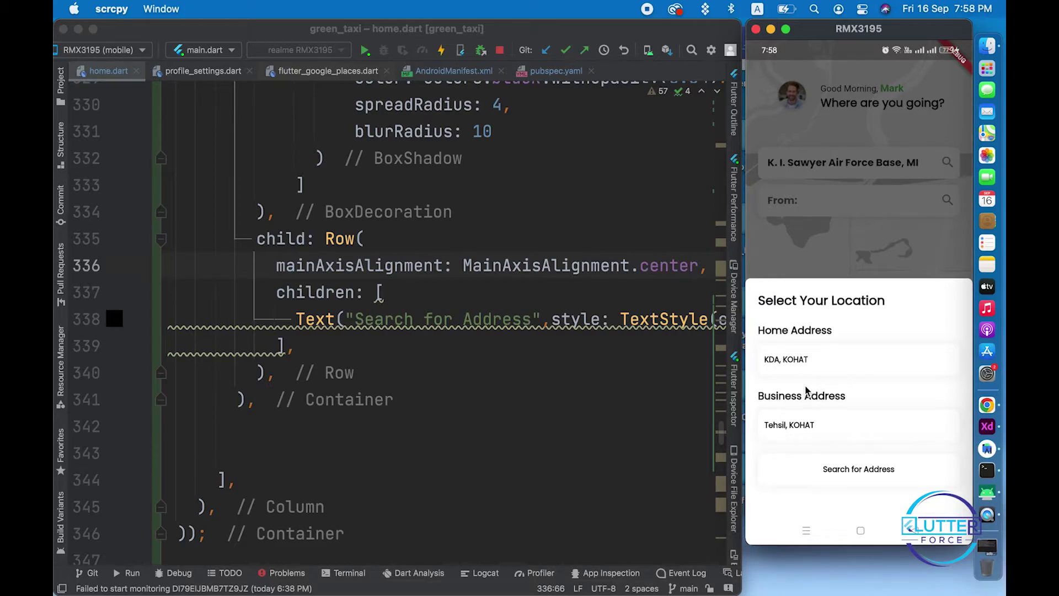
- Wrap the Search for Address box in an InkWell and reformat the code
click(347, 388)
scroll(347, 388, up, 10)
scroll(331, 331, up, 8)
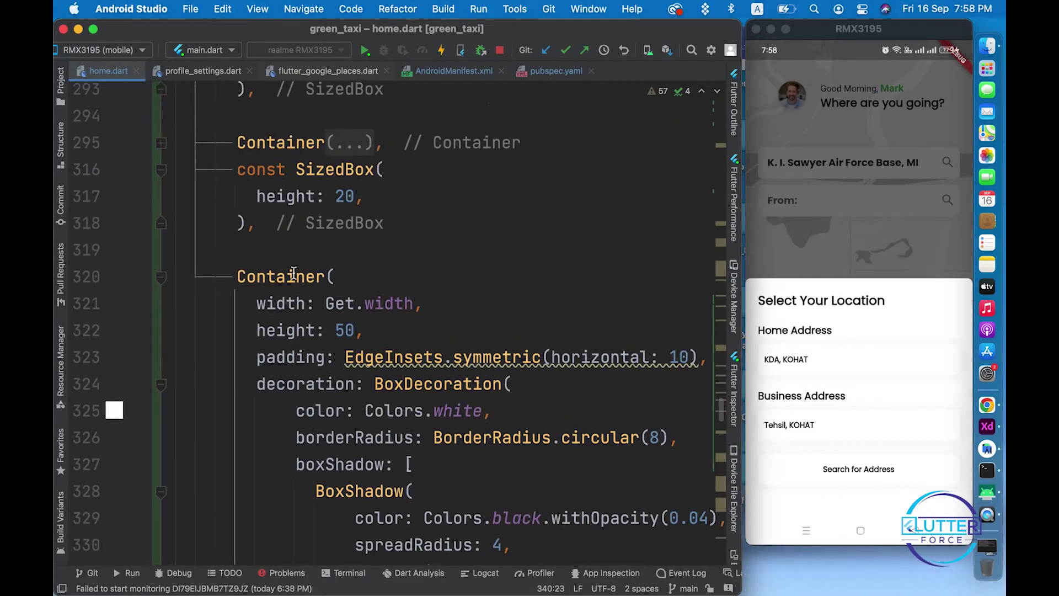
click(257, 281)
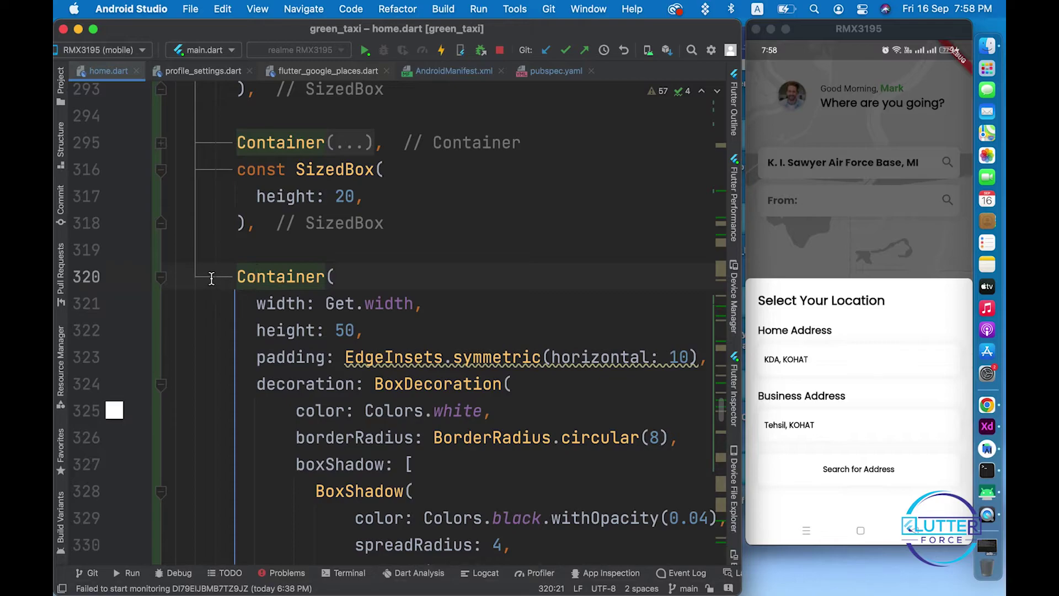
click(169, 277)
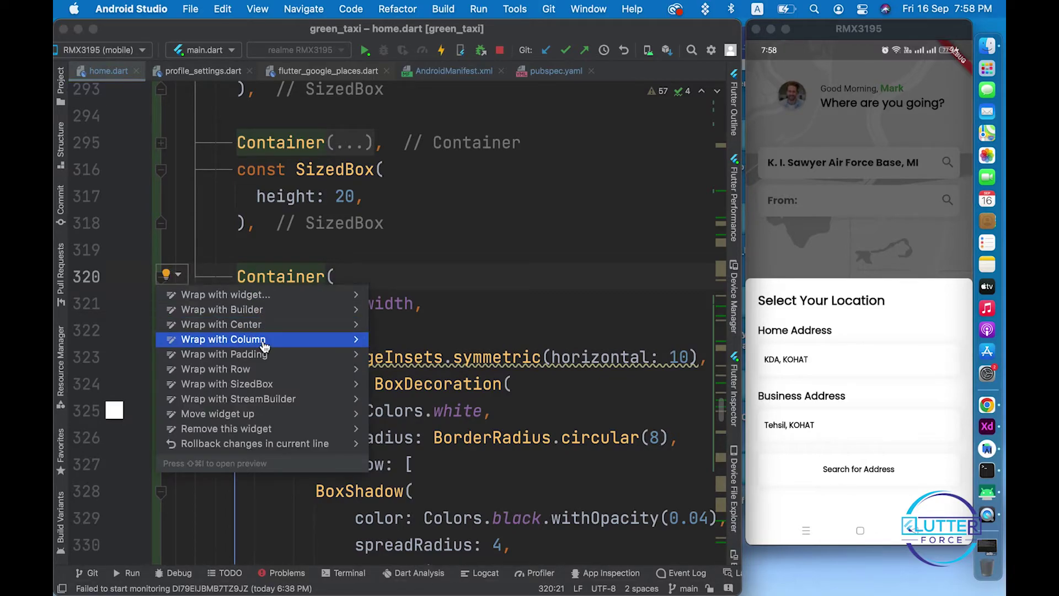
click(240, 324)
double_click(263, 277)
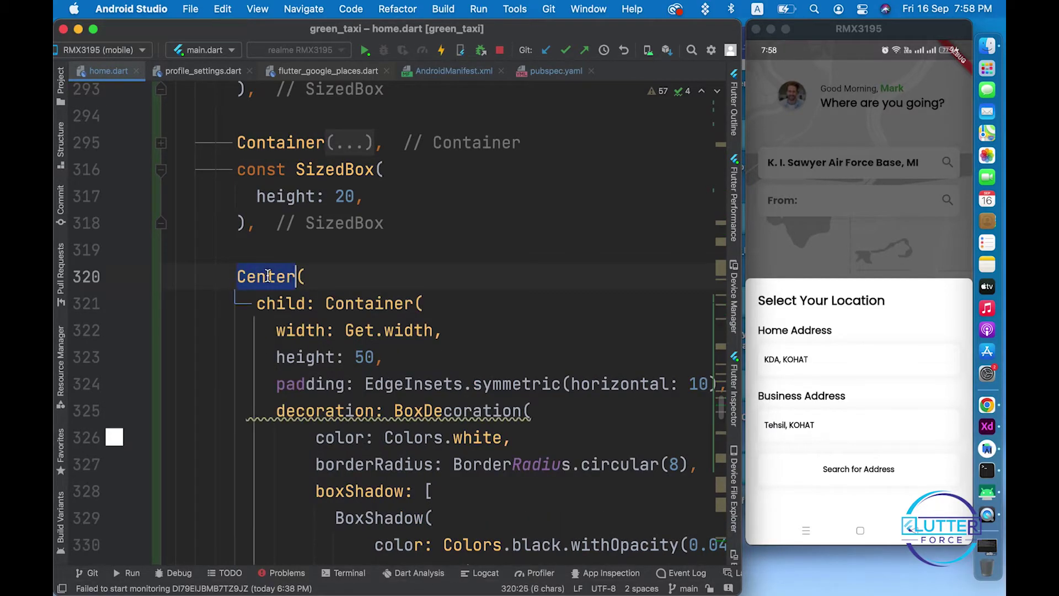
text(Ink)
text(l)
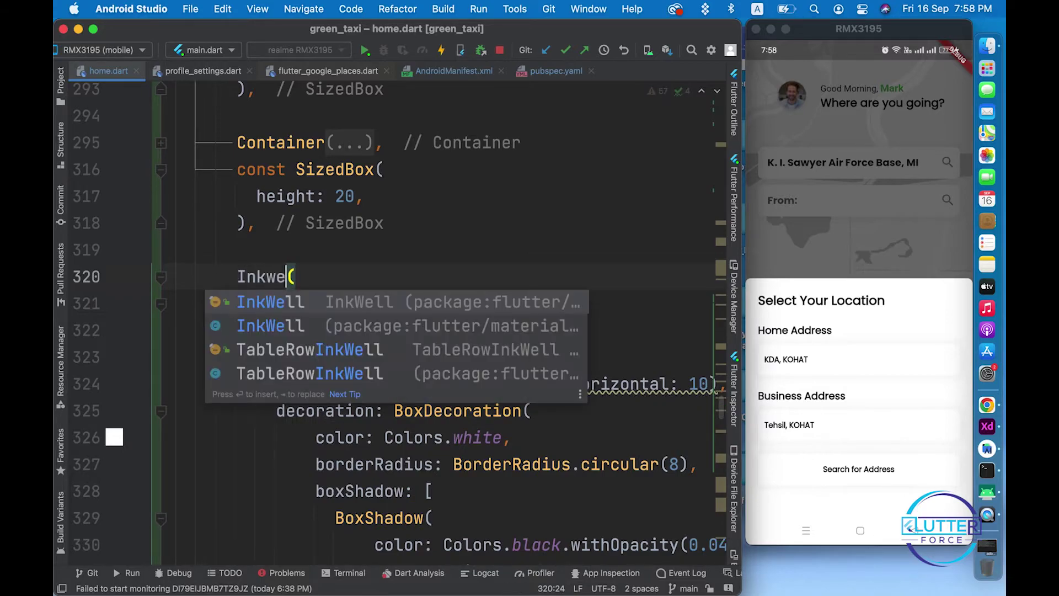
key(Return)
key(alt+super+l)
- Give the InkWell an onTap handler that calls showGoogleAutoComplete()
key(Return)
text(on)
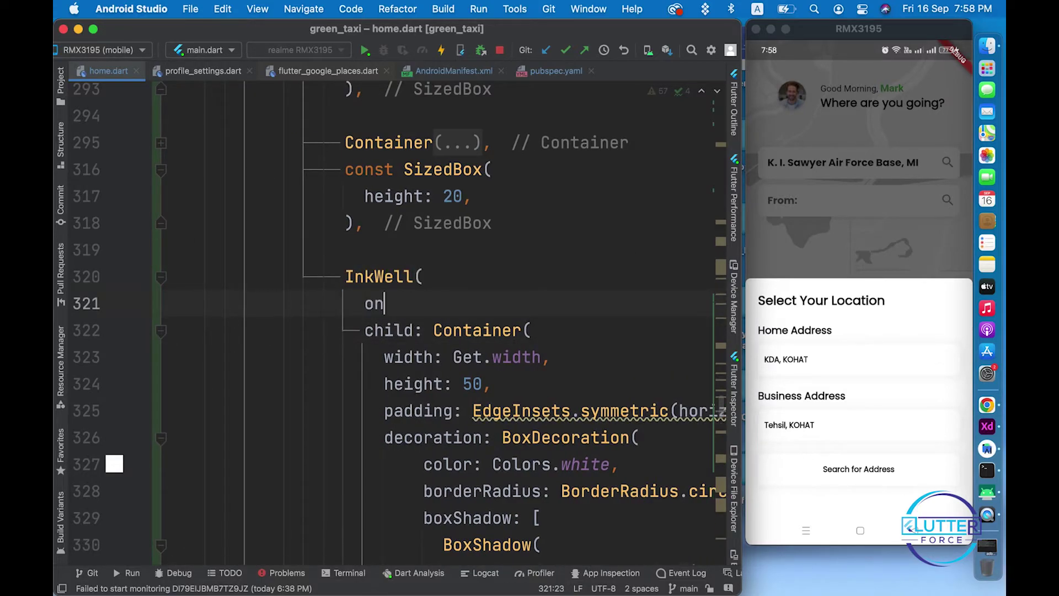
key(Return)
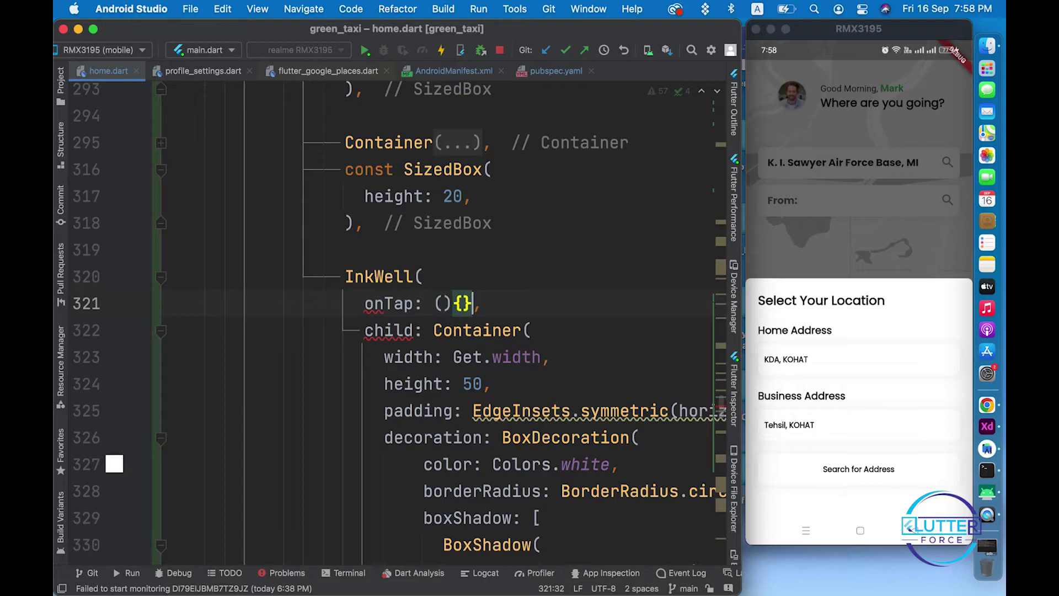
key(Return)
text(show)
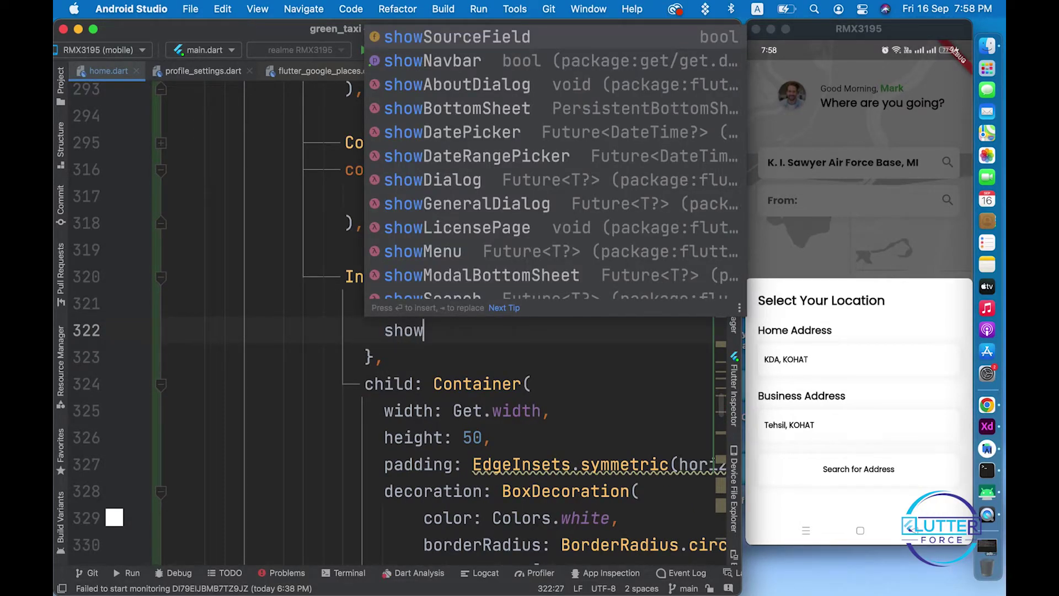
text(G)
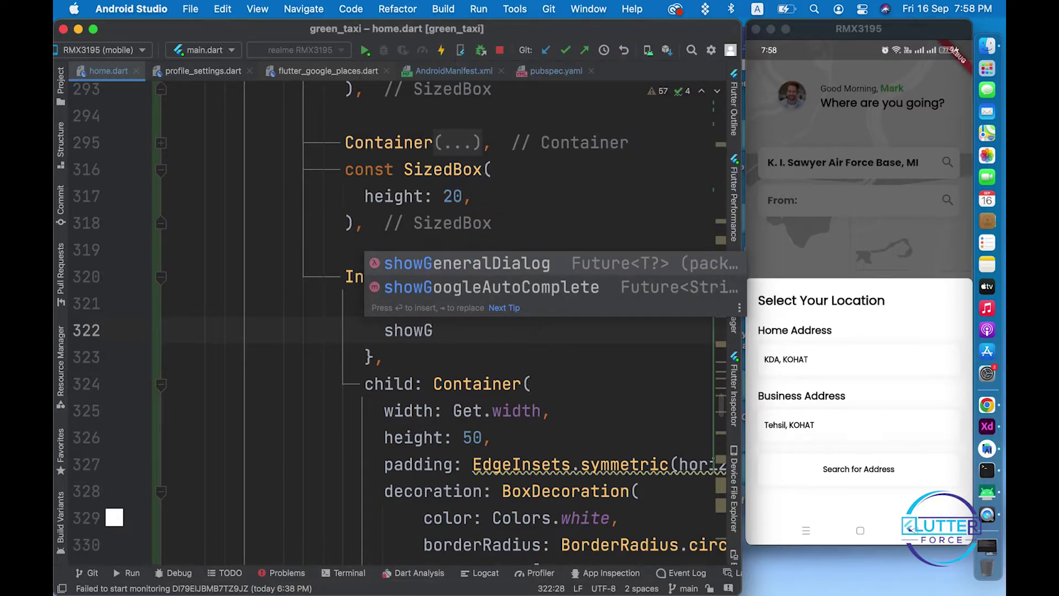
key(Down)
key(Return)
text(;)
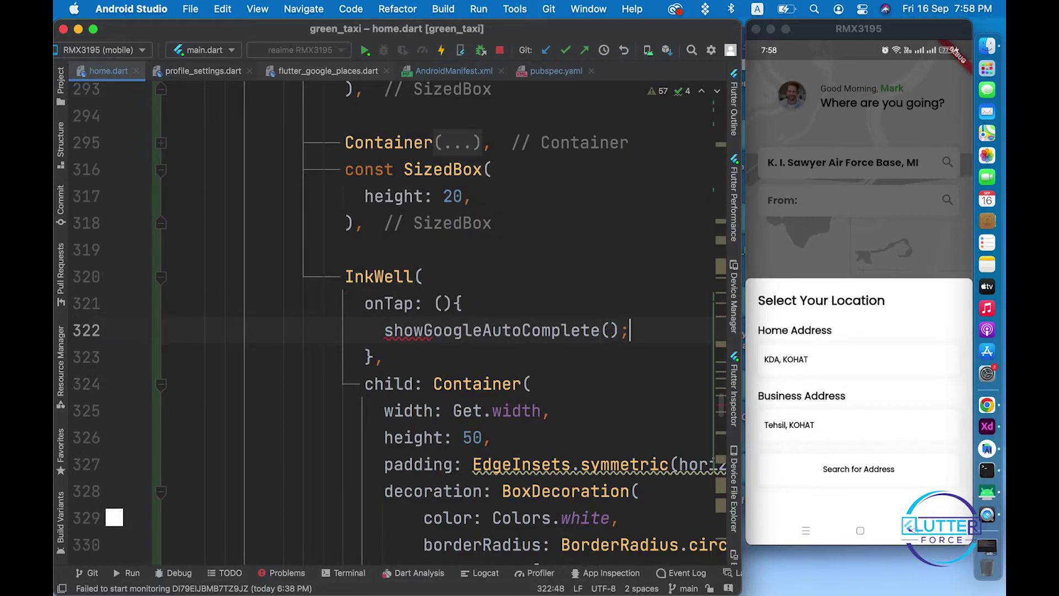
click(445, 303)
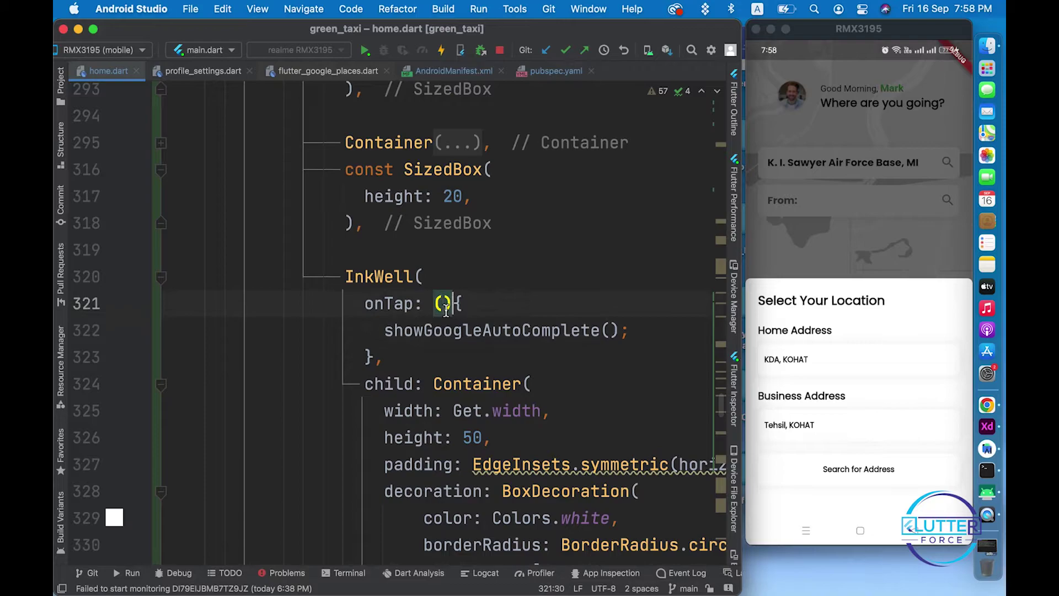
text(async)
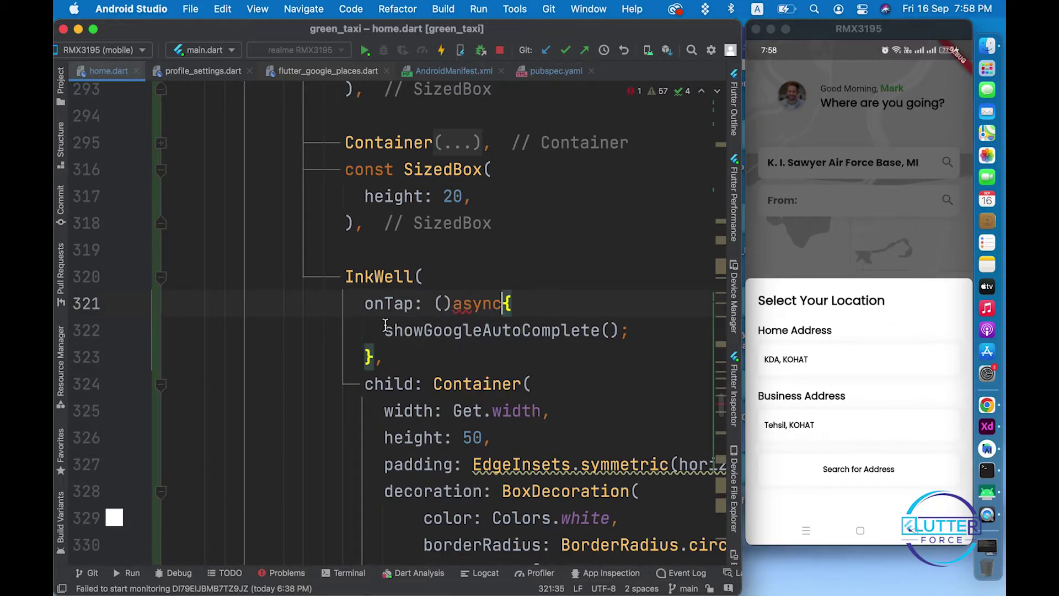
click(385, 329)
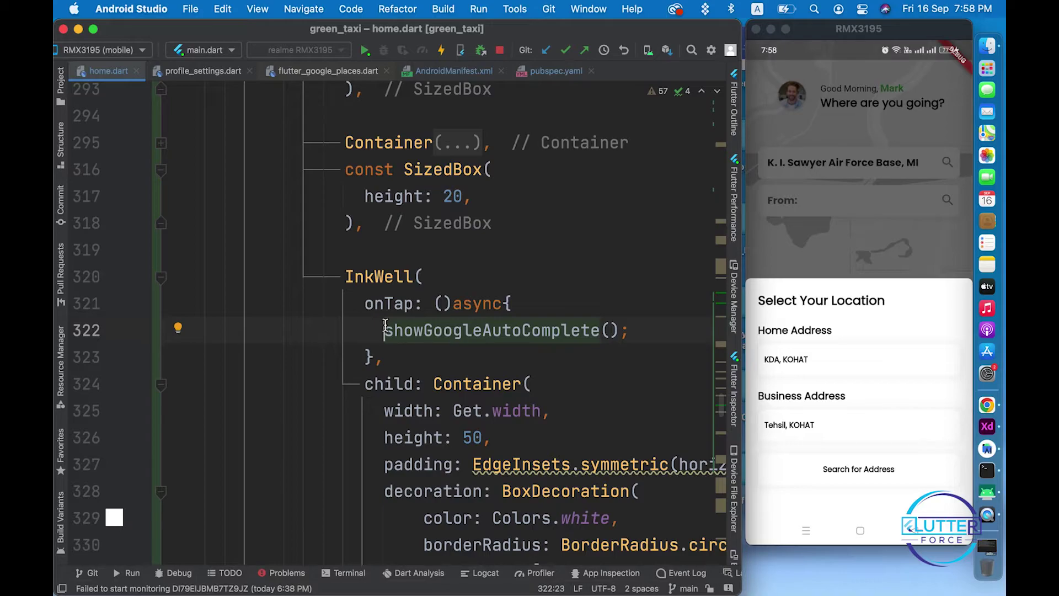
text(String )
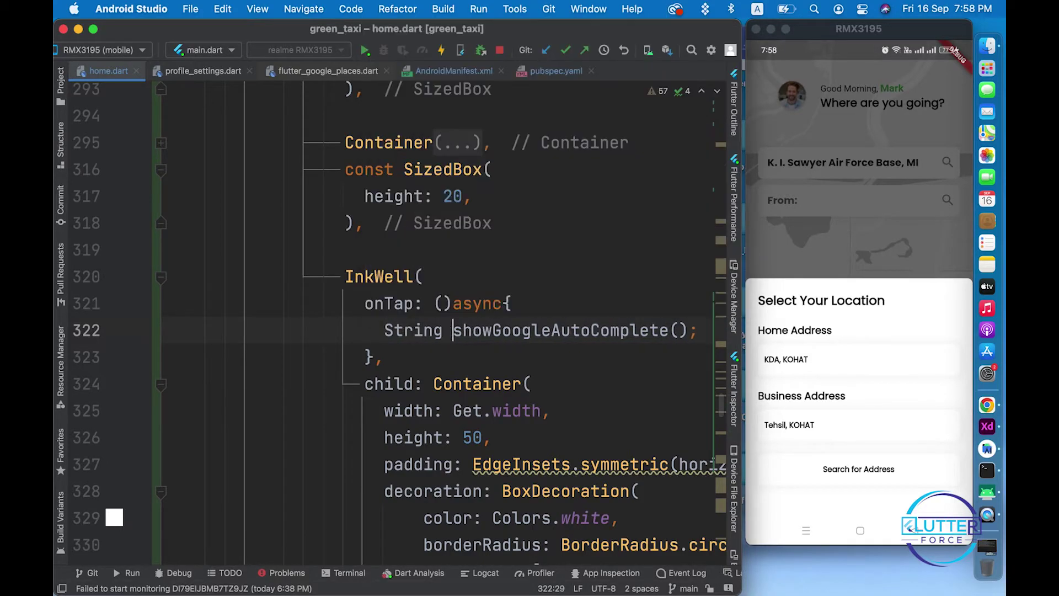
text(place = awai)
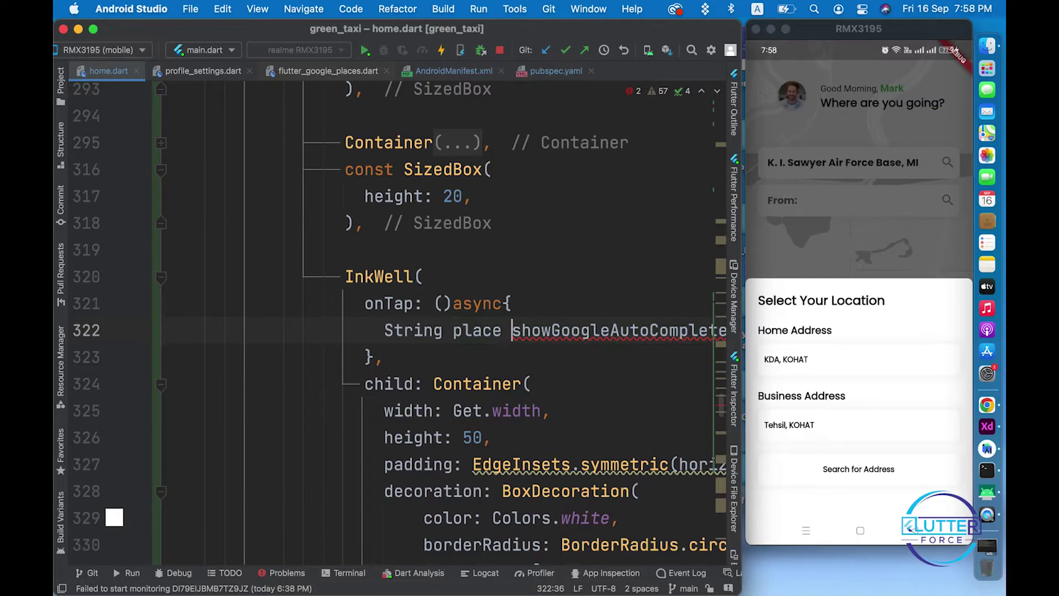
text(t)
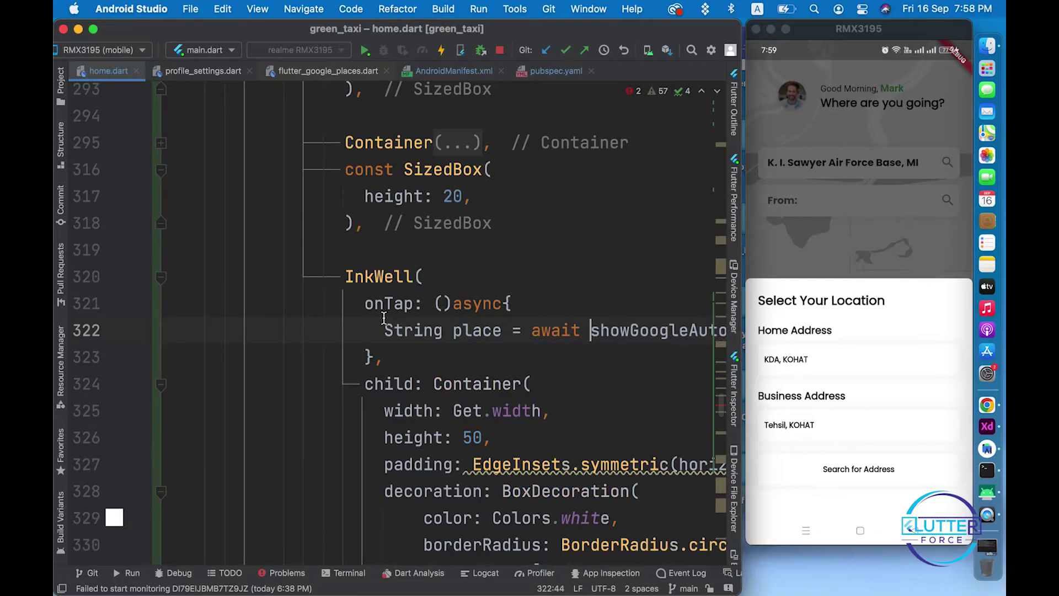
- Add 'sourceController.text = place;' below the awaited showGoogleAutoComplete call
click(384, 331)
scroll(383, 330, down, 1)
scroll(378, 317, down, 3)
scroll(378, 316, down, 3)
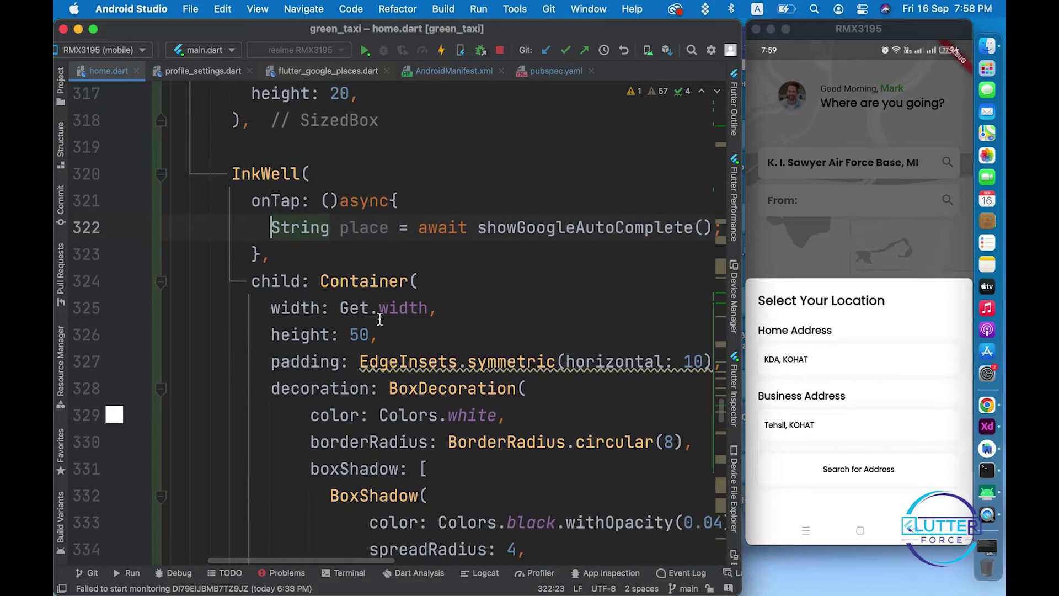
scroll(378, 317, down, 3)
scroll(378, 317, down, 2)
scroll(378, 320, up, 3)
scroll(378, 321, up, 2)
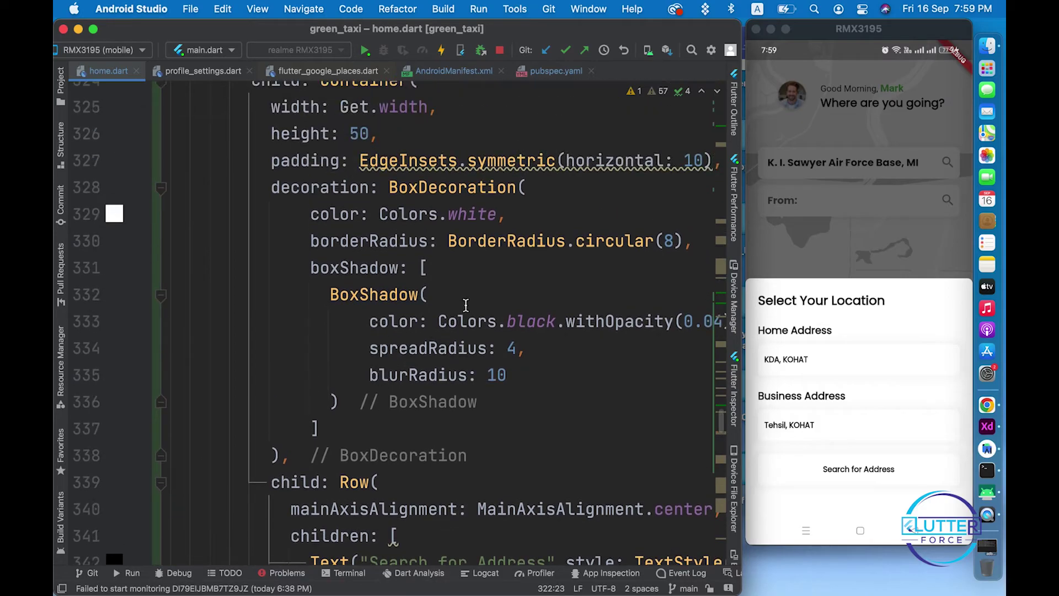
scroll(378, 320, up, 4)
scroll(465, 308, up, 2)
scroll(466, 307, right, 3)
click(679, 291)
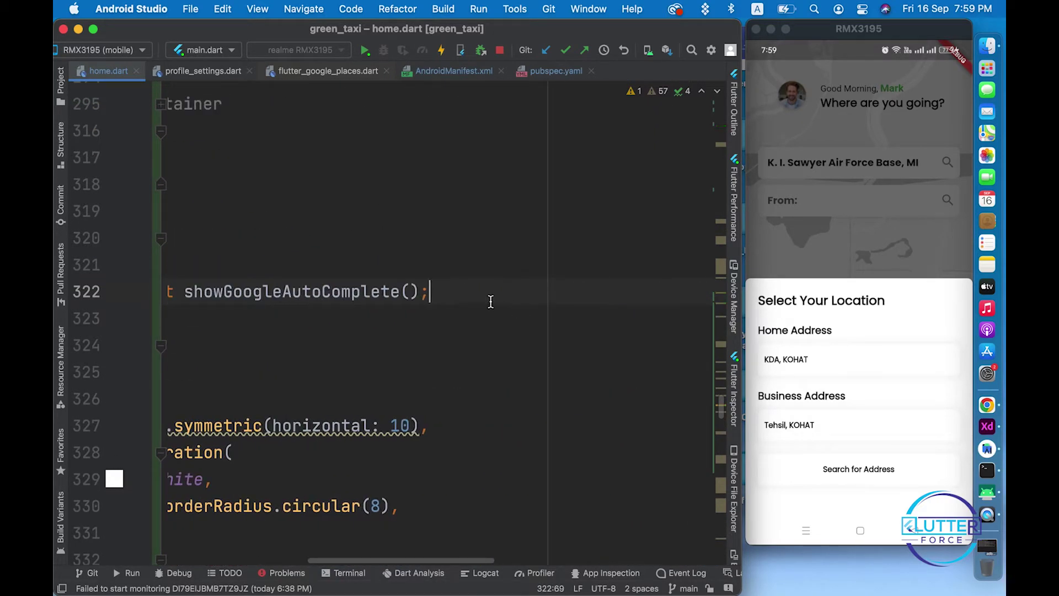
scroll(465, 308, left, 3)
key(Return)
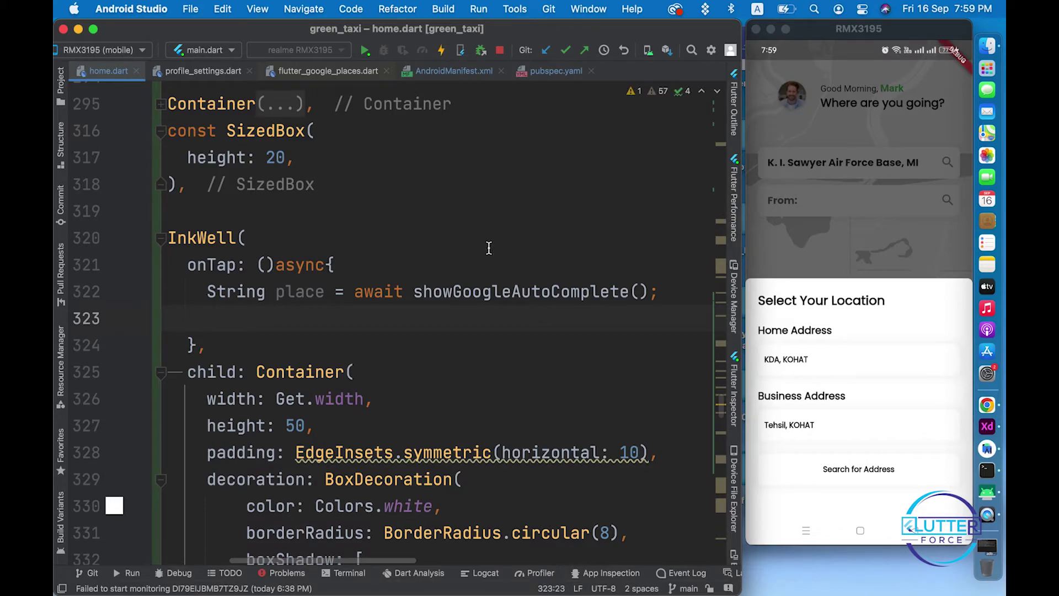
text(source)
key(Tab)
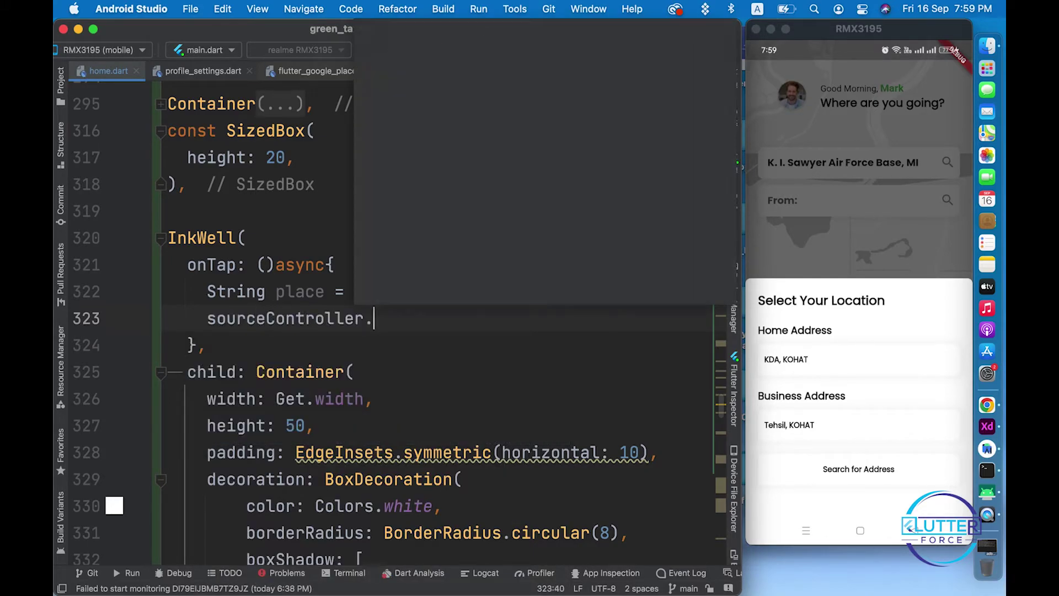
text(.text = pla)
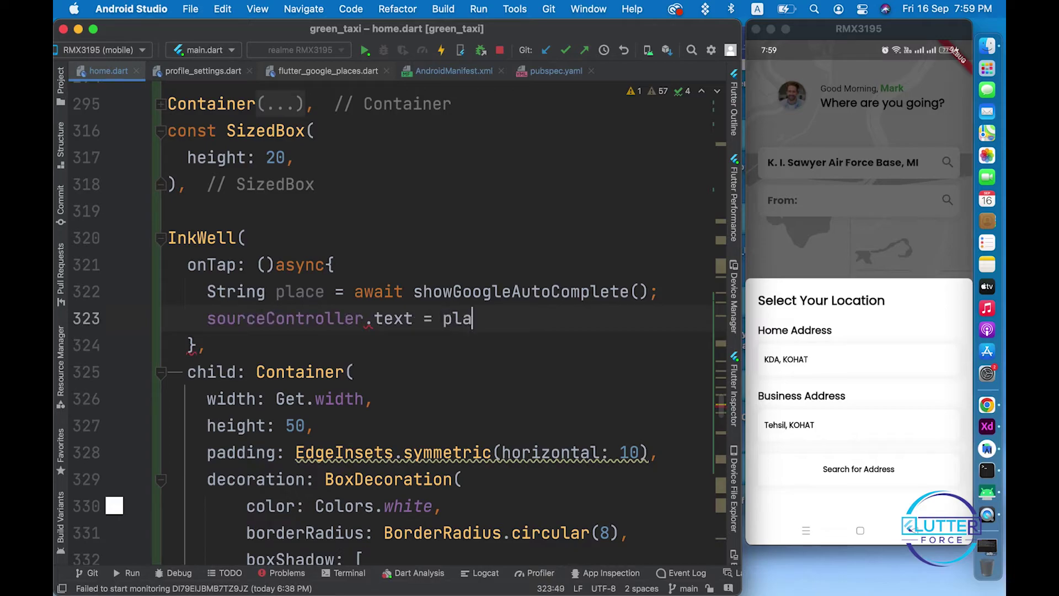
text(ce;)
key(Return)
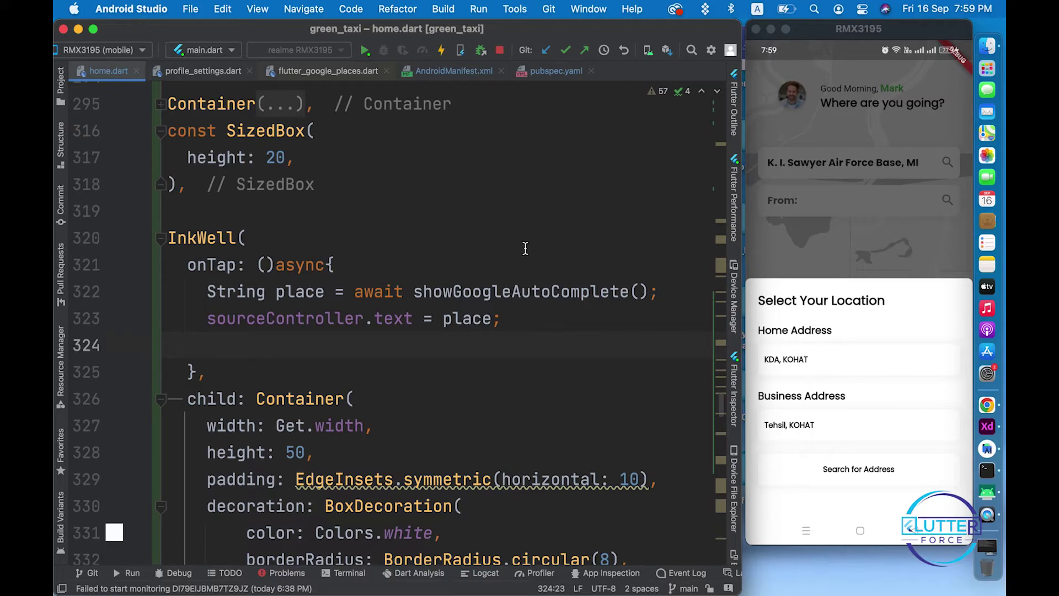
- Insert 'Get.back();' as the first line of onTap and hot-reload the app
click(335, 266)
key(Return)
text(Get.)
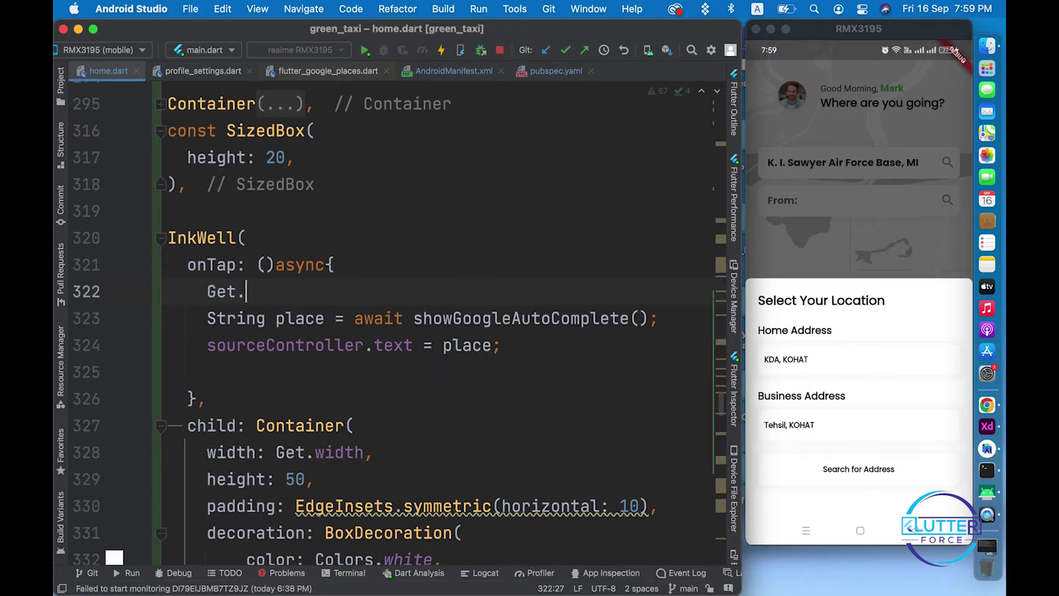
text(b)
text(ack())
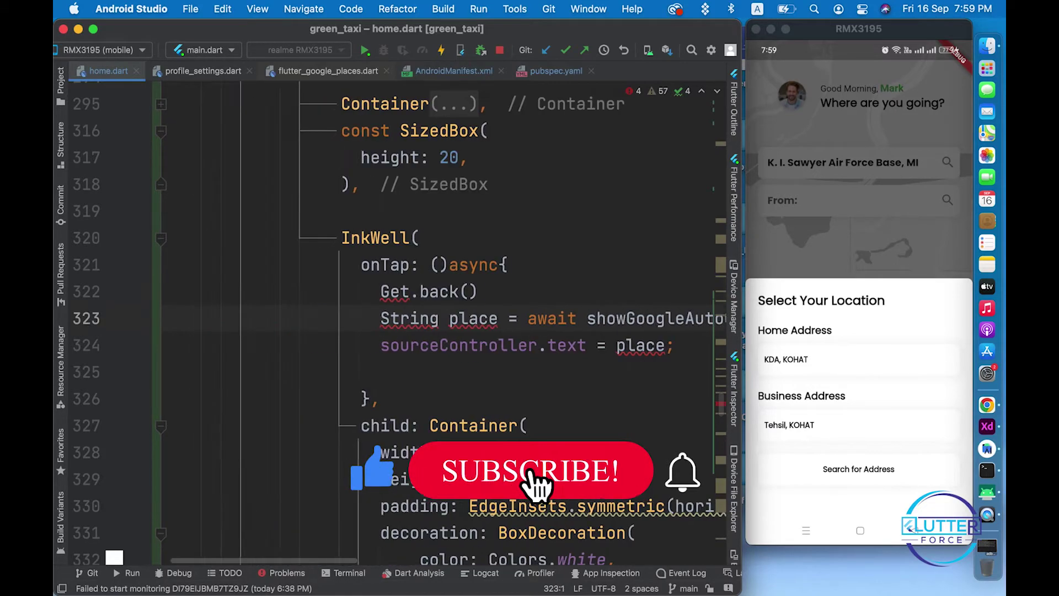
key(Down)
key(Home)
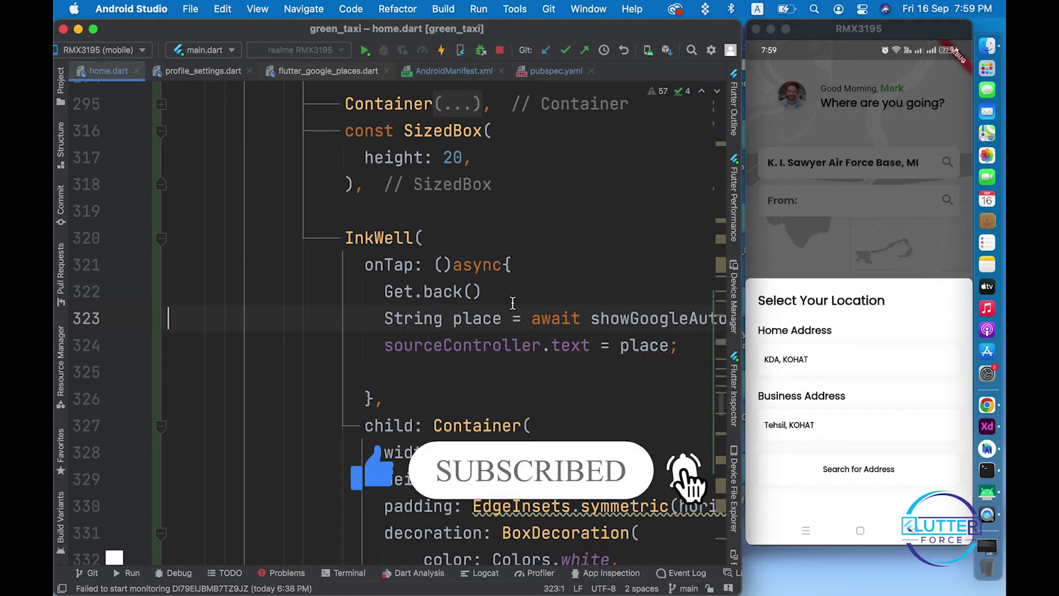
click(488, 291)
text(;)
click(579, 346)
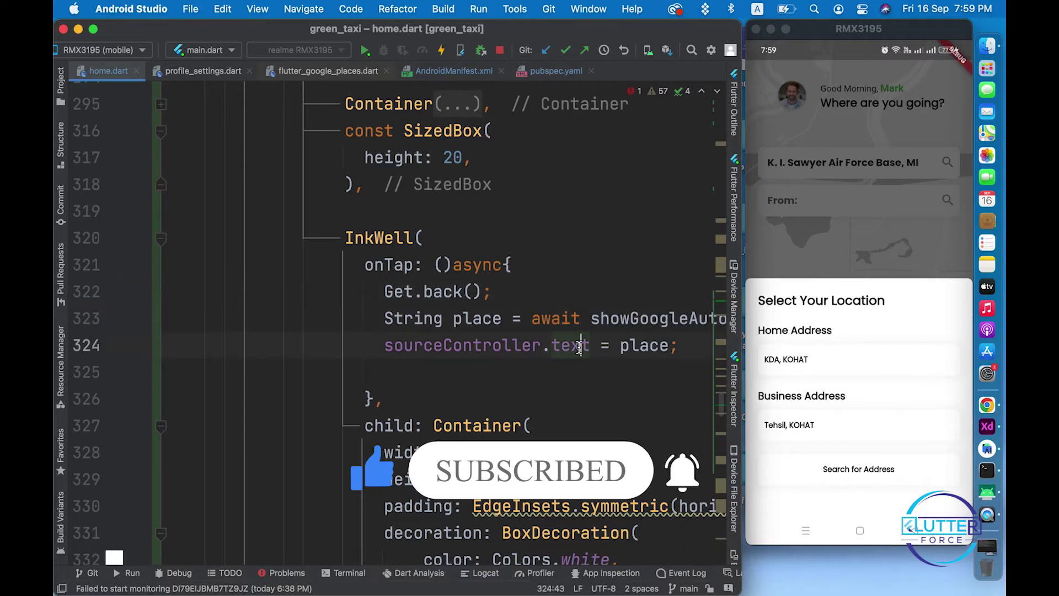
key(cmd+s)
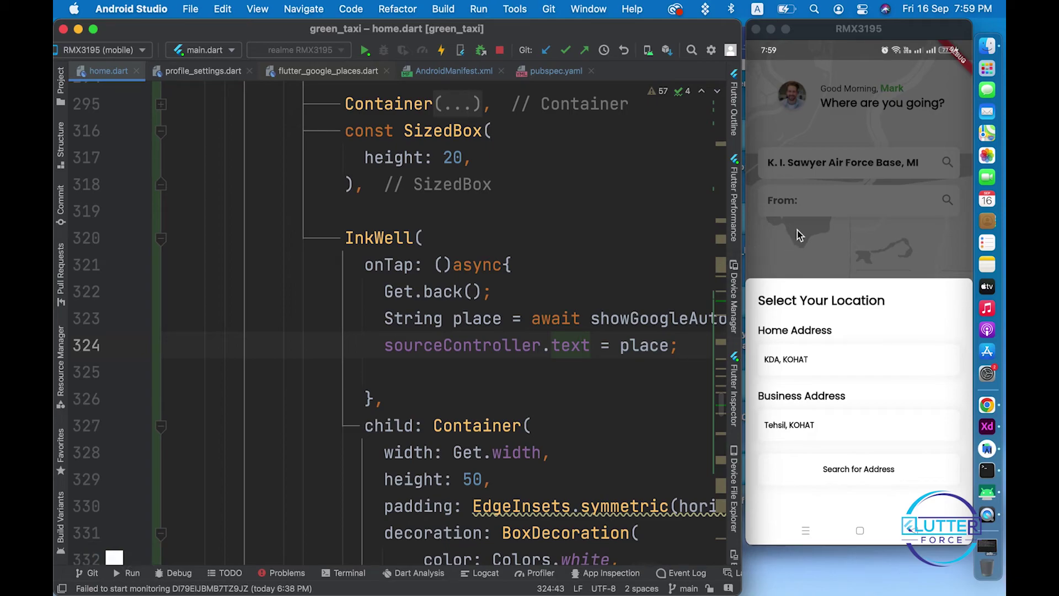
- Reopen the From location sheet and try a city search on the Google screen
click(800, 235)
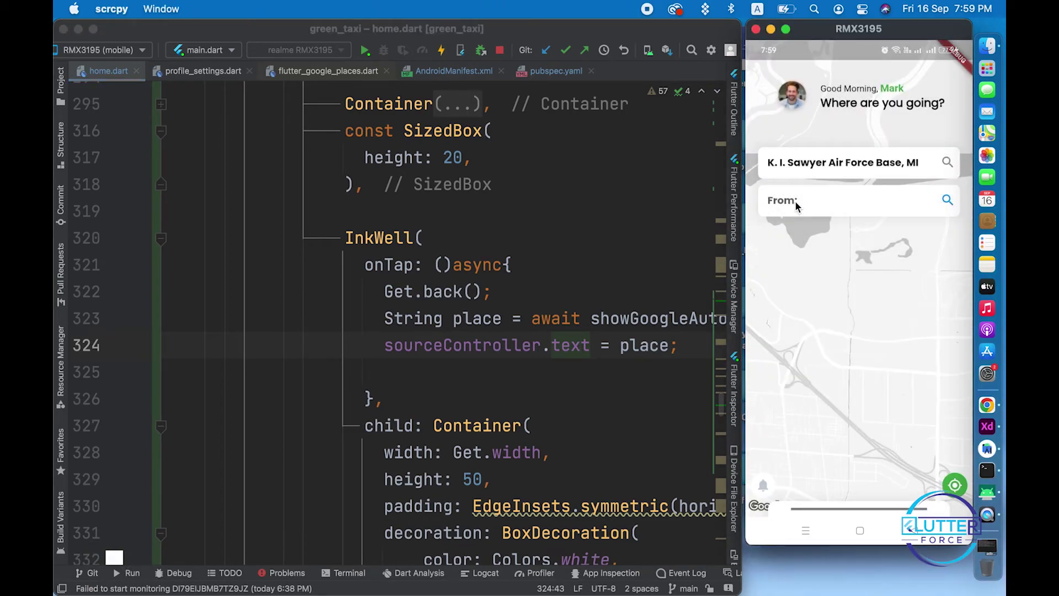
click(797, 205)
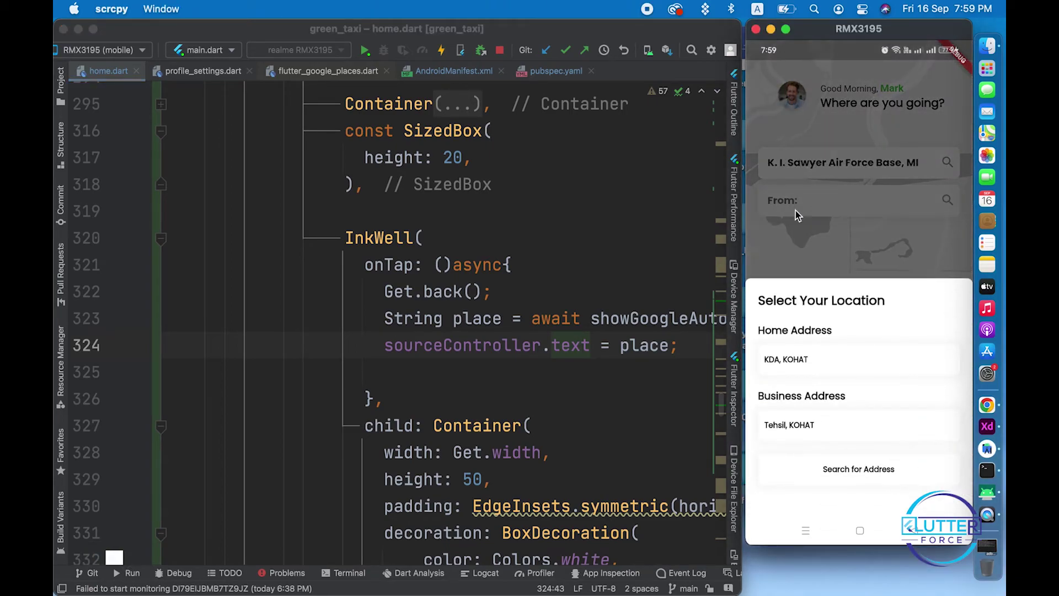
click(840, 474)
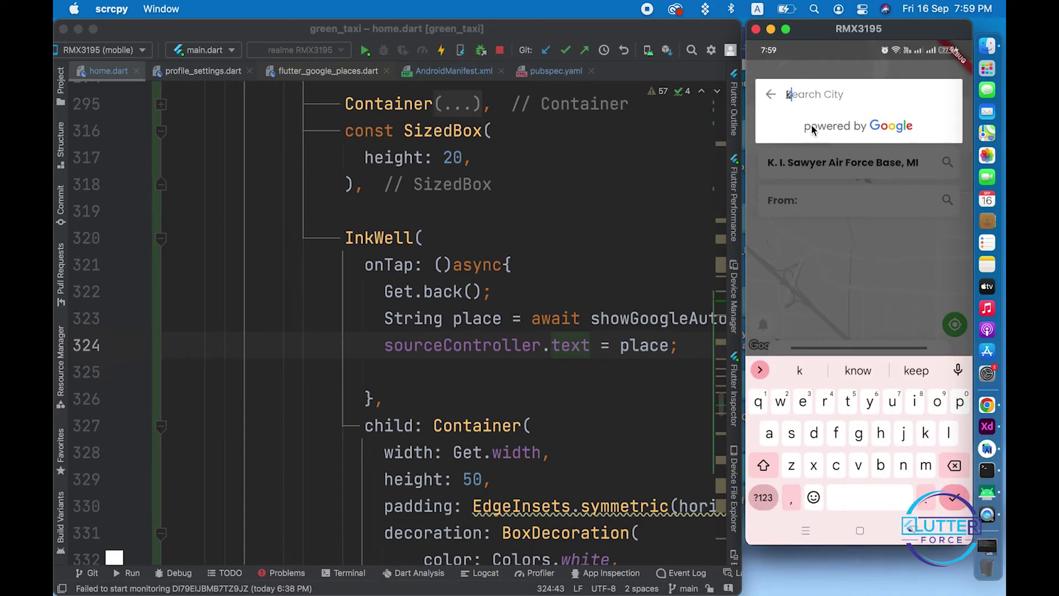
text(kohat)
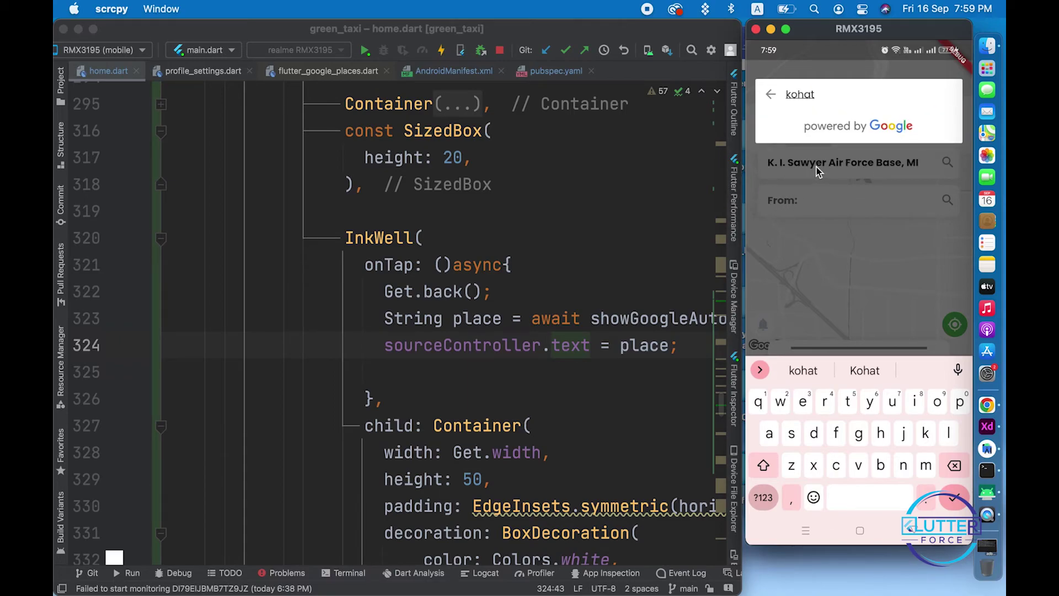
key(BackSpace)
key(BackSpace)
key(BackSpace)
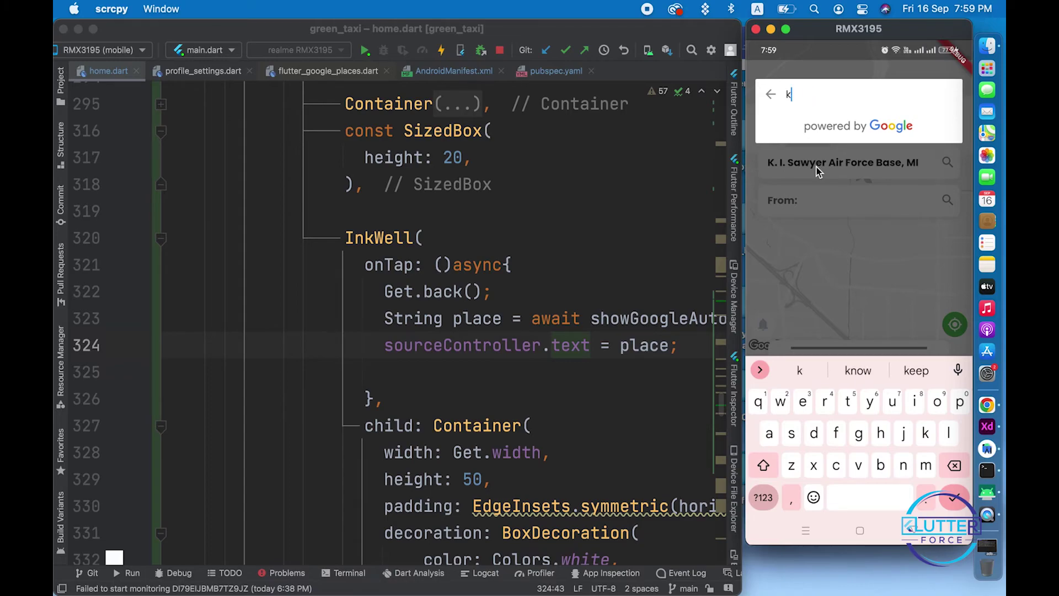
- Check showGoogleAutoComplete's region setting, then go back to the phone's city search field
super+click(631, 318)
scroll(413, 300, down, 3)
scroll(410, 299, down, 2)
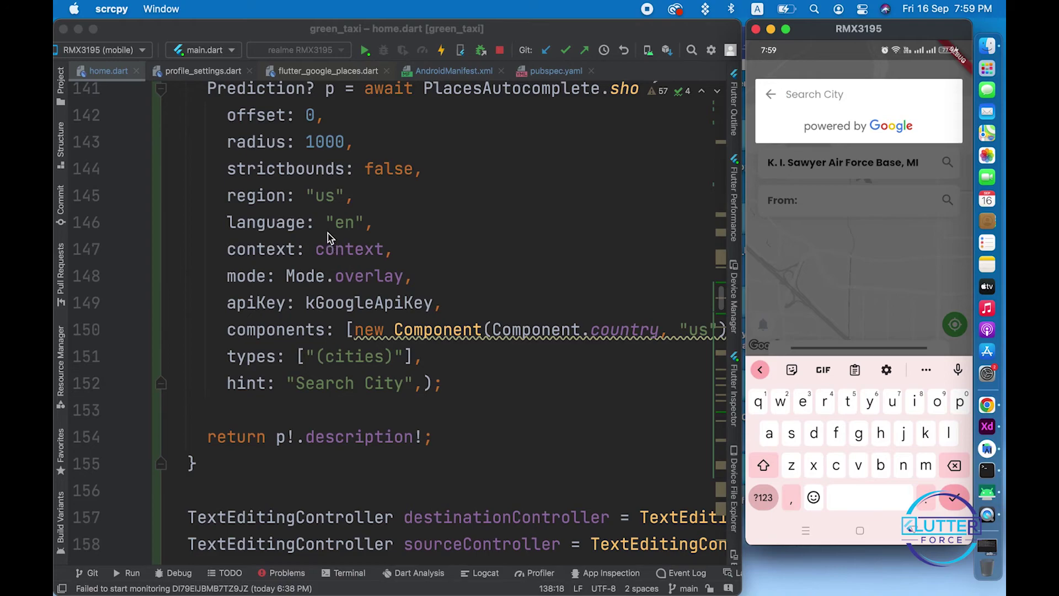
click(316, 196)
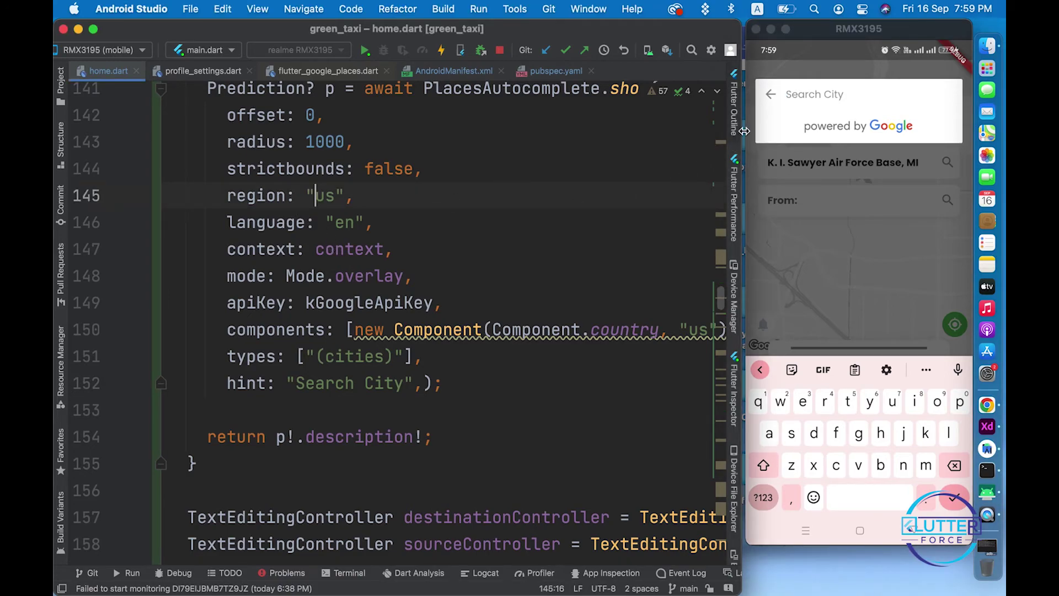
click(827, 94)
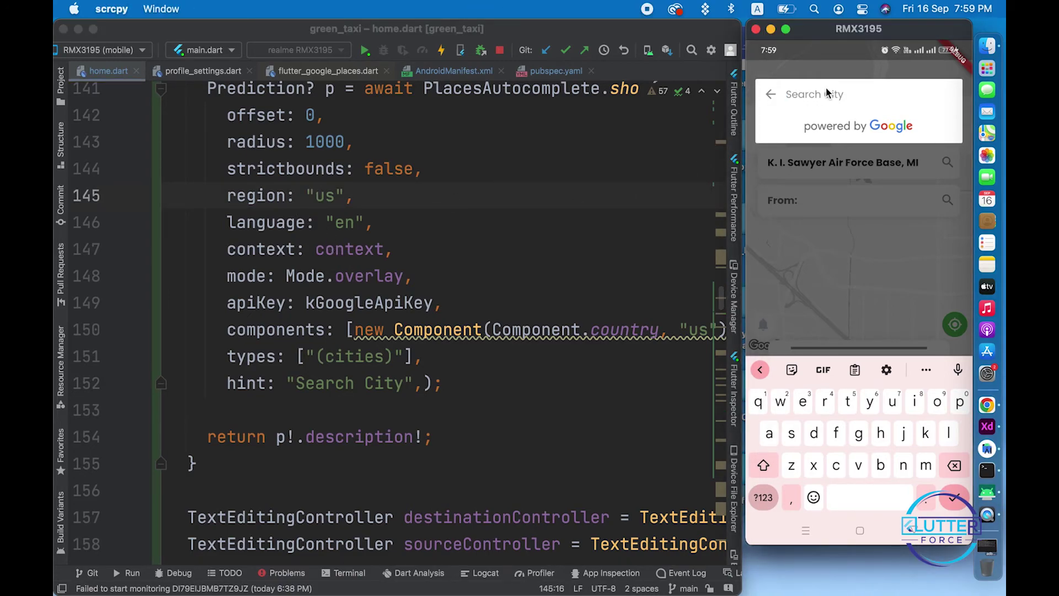
text(sa)
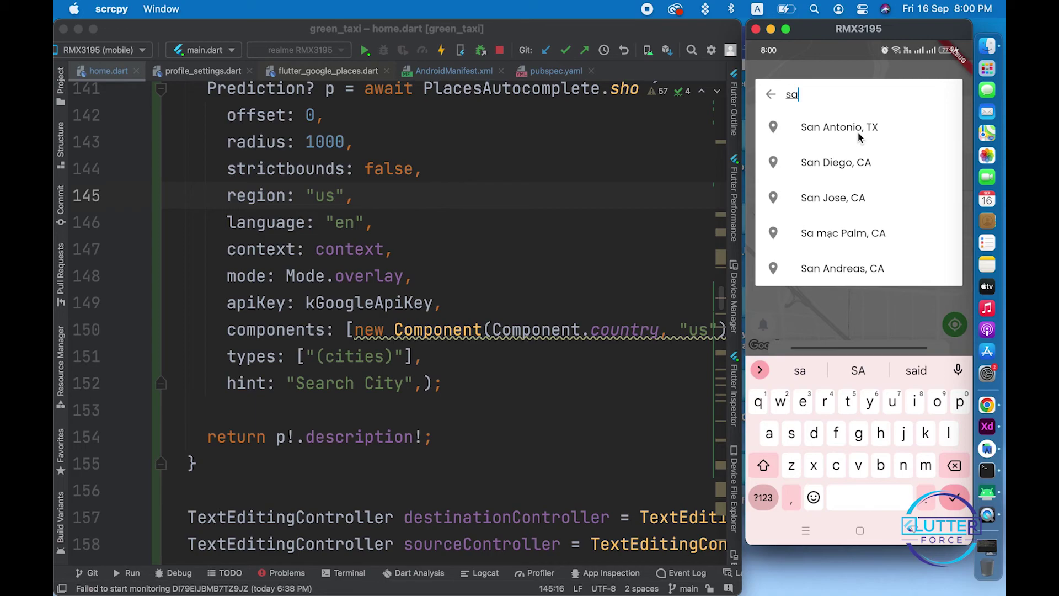
- Choose San Antonio, TX from the city suggestions to fill the From field
click(859, 127)
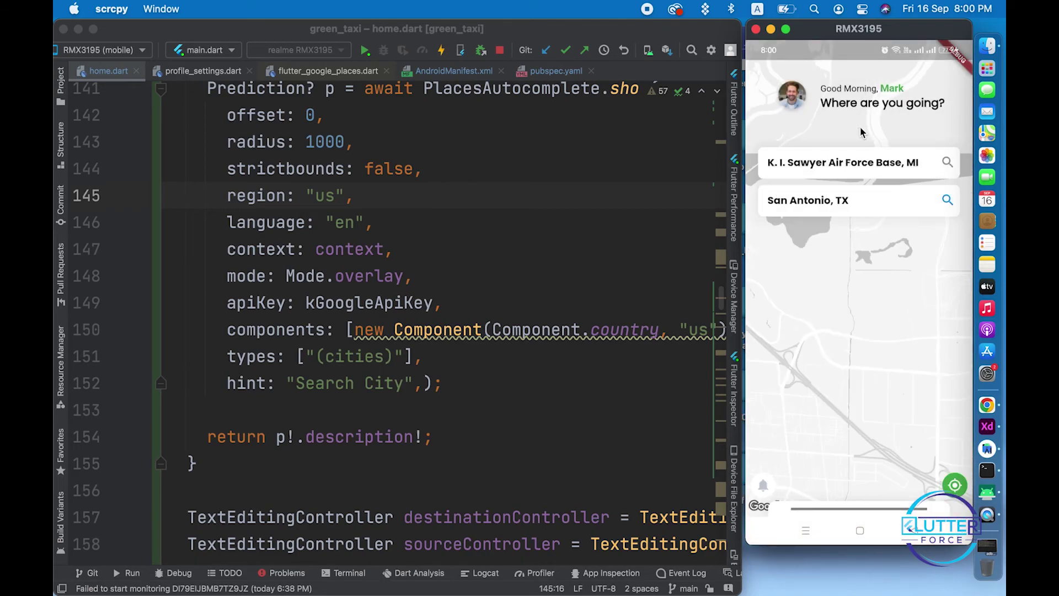